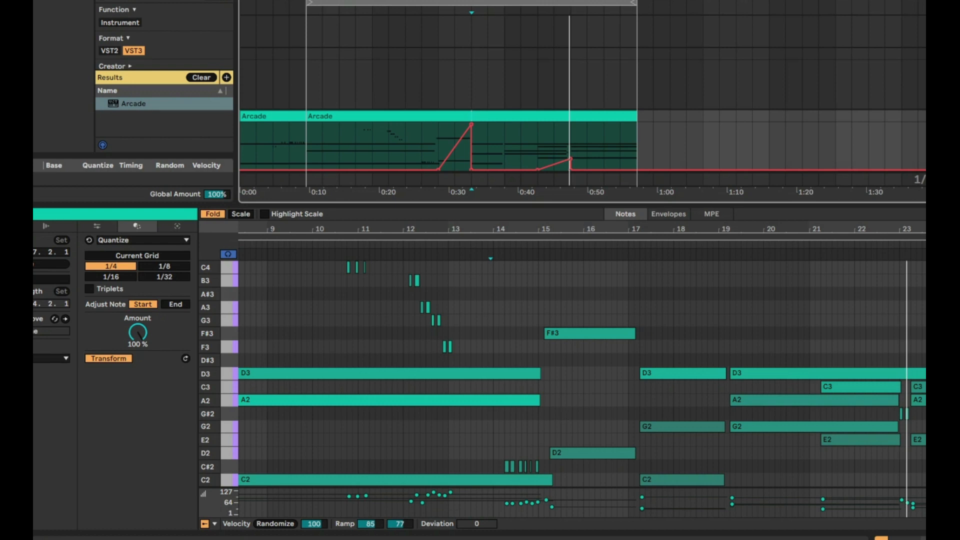
- Open the third modifier key, a Repeater, for editing and choose its repeat rate
key("shift+Tab")
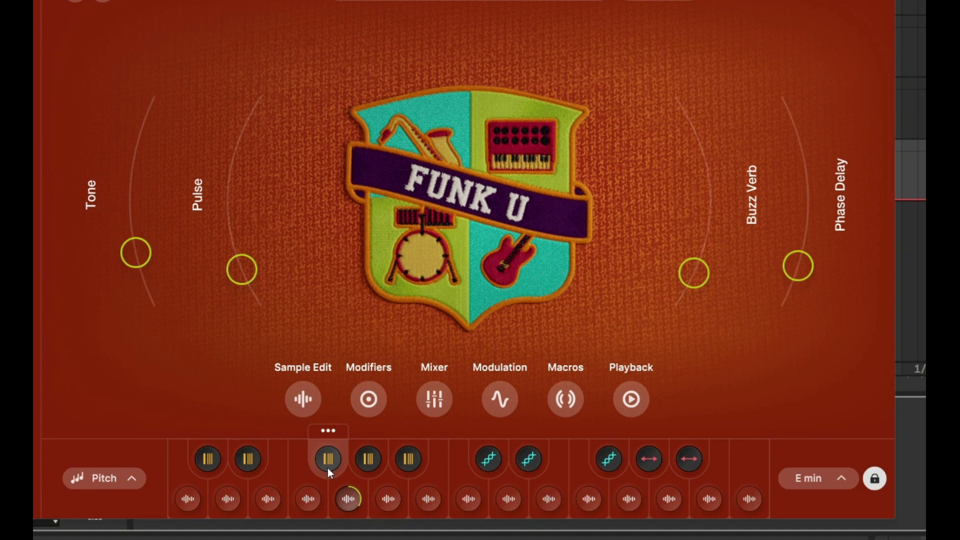
left_click(328, 468)
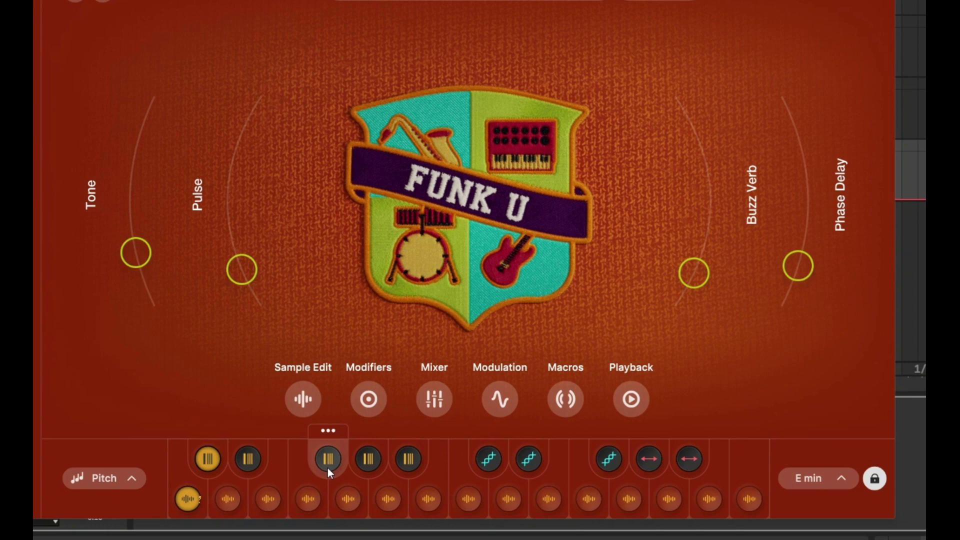
left_click(328, 431)
left_click(372, 403)
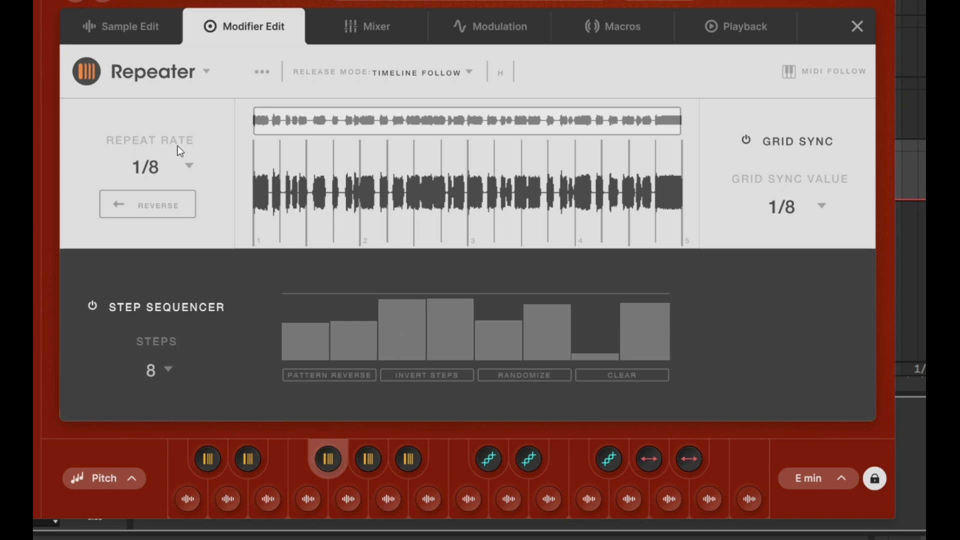
left_click(160, 165)
left_click(127, 218)
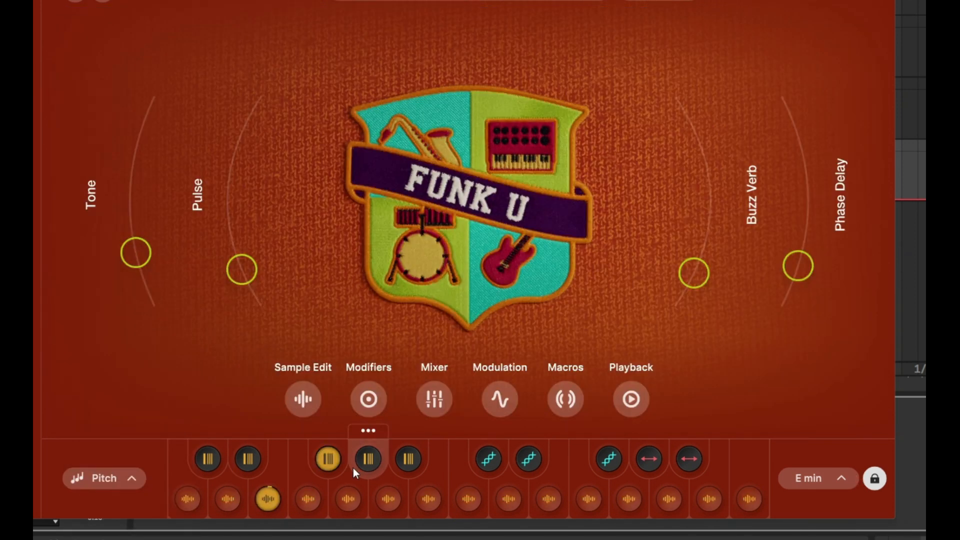
- Change the fourth modifier key from Repeater to Resequence, trying the Playhead type first
left_click(368, 431)
left_click(433, 404)
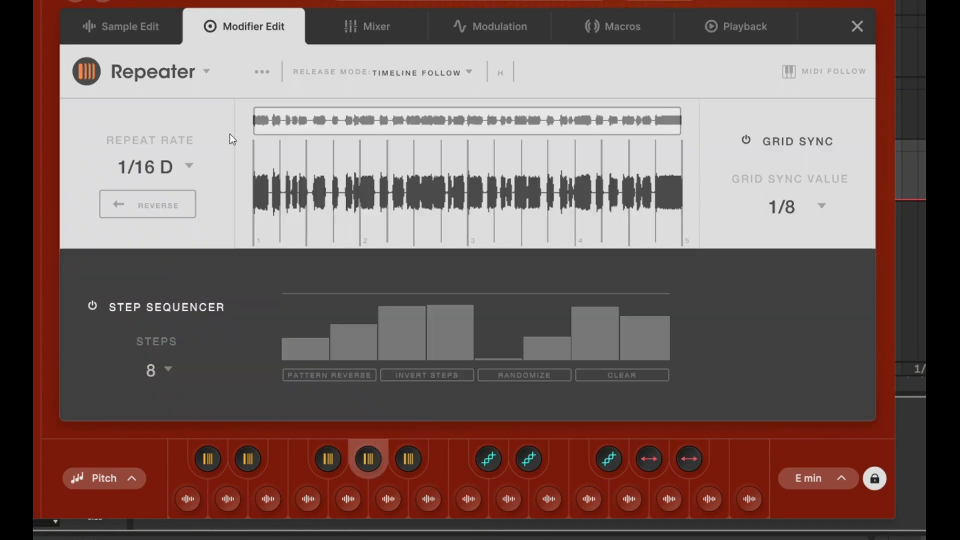
left_click(176, 70)
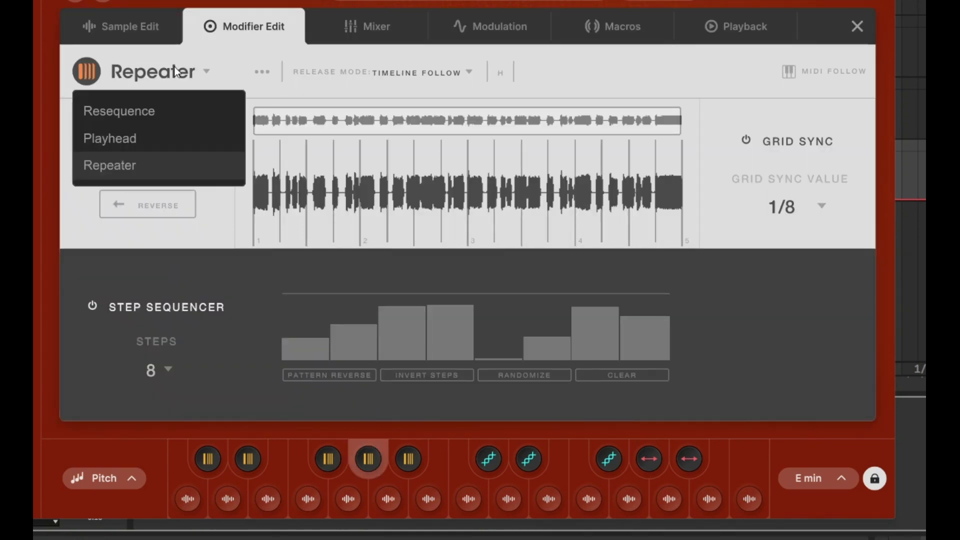
left_click(115, 137)
left_click_drag(253, 156, 496, 164)
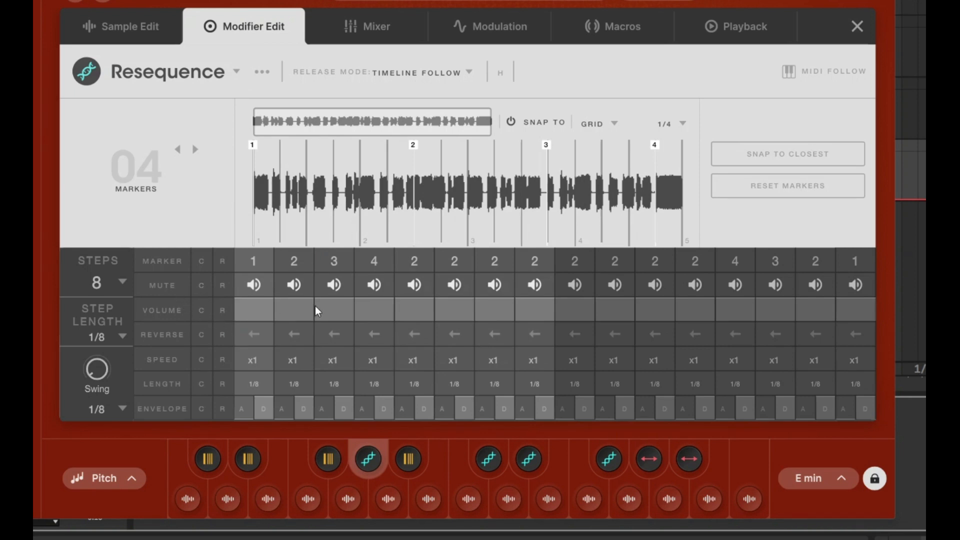
- Toggle reverse and change the speed on the Resequence pattern's first step, and close the editor
left_click(256, 340)
left_click(259, 356)
left_click(254, 451)
left_click(136, 30)
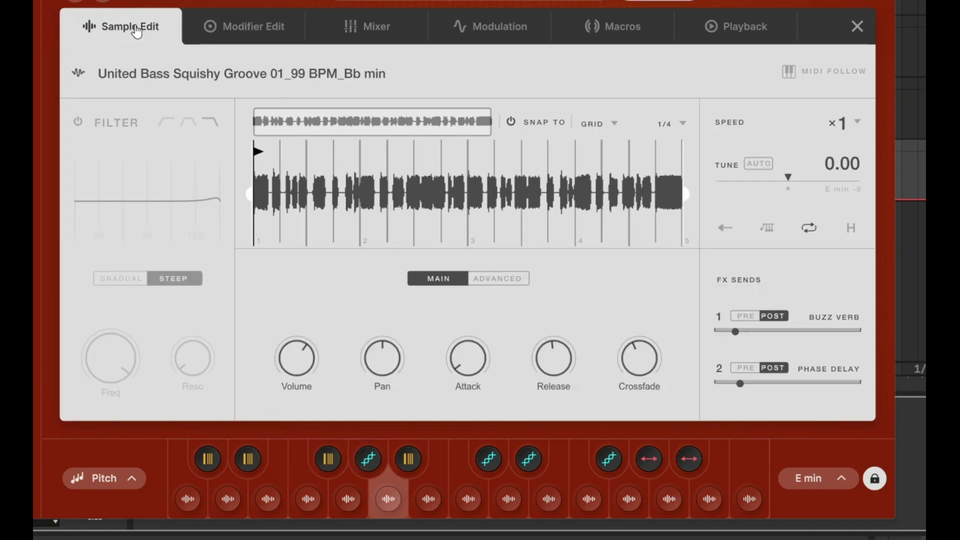
left_click(858, 26)
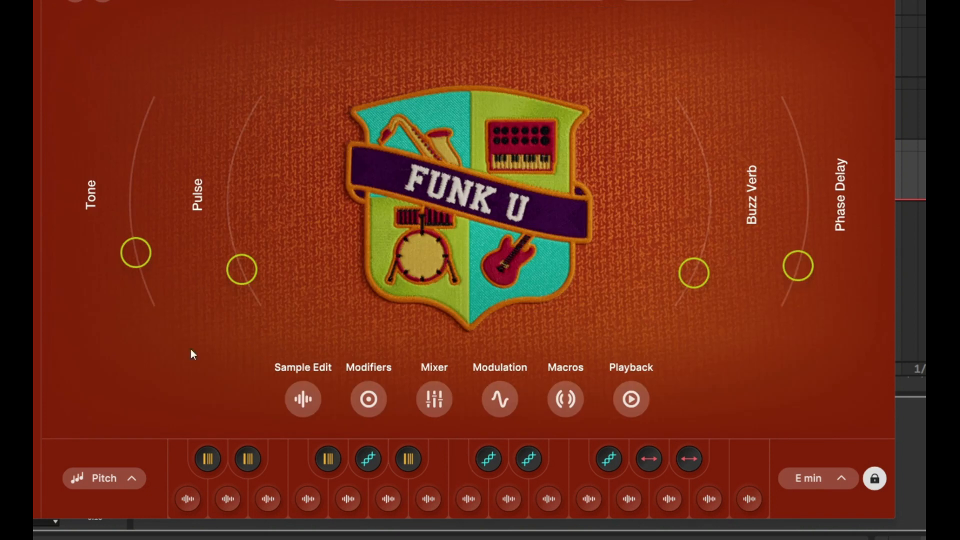
- On the first key's drum sample, try a higher Buzz Verb send and raise the Phase Delay send to about two thirds
mouse_move(179, 490)
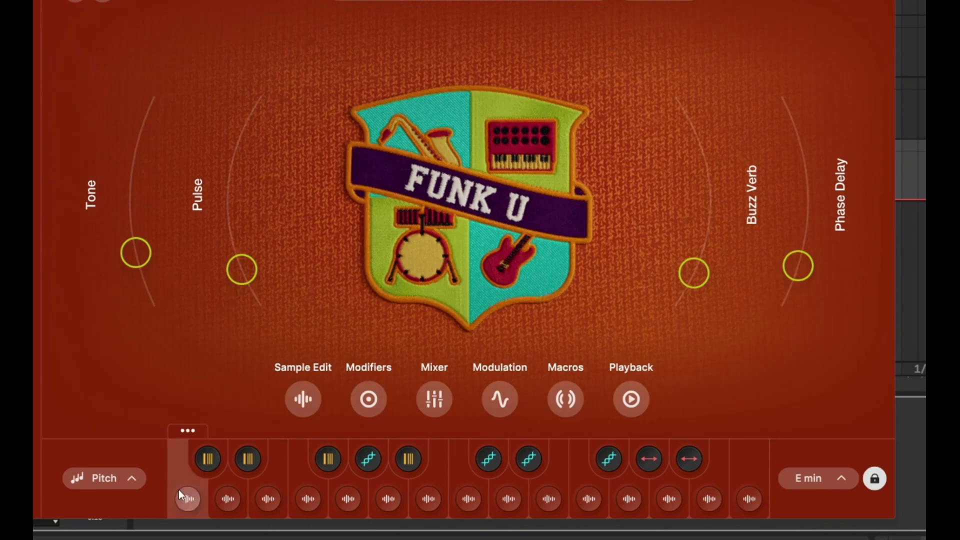
left_click(178, 490)
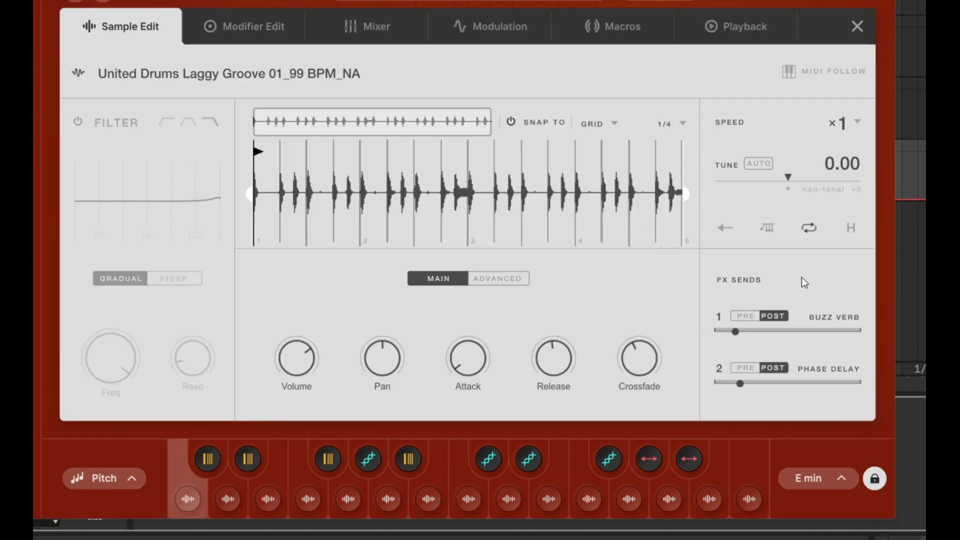
left_click_drag(737, 333, 785, 340)
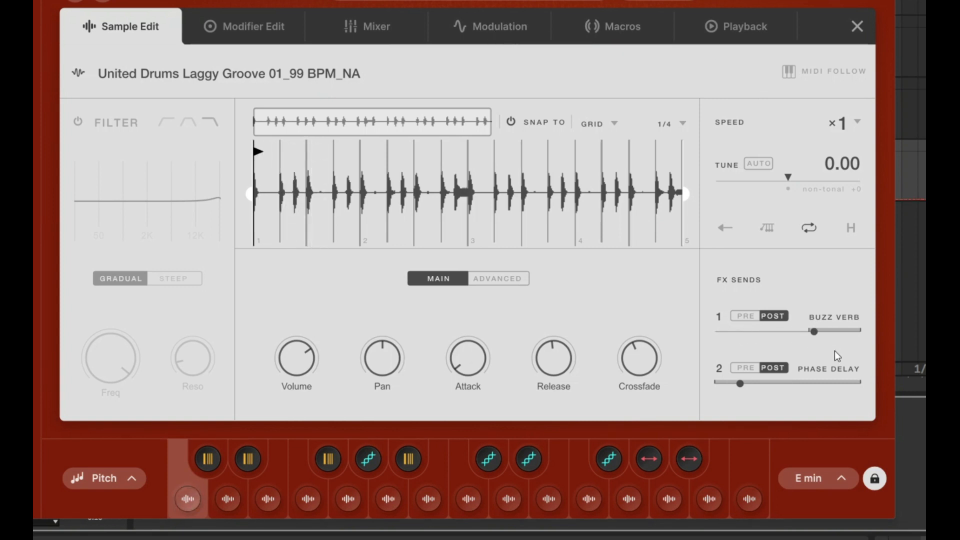
left_click_drag(814, 342, 751, 335)
left_click_drag(746, 386, 820, 386)
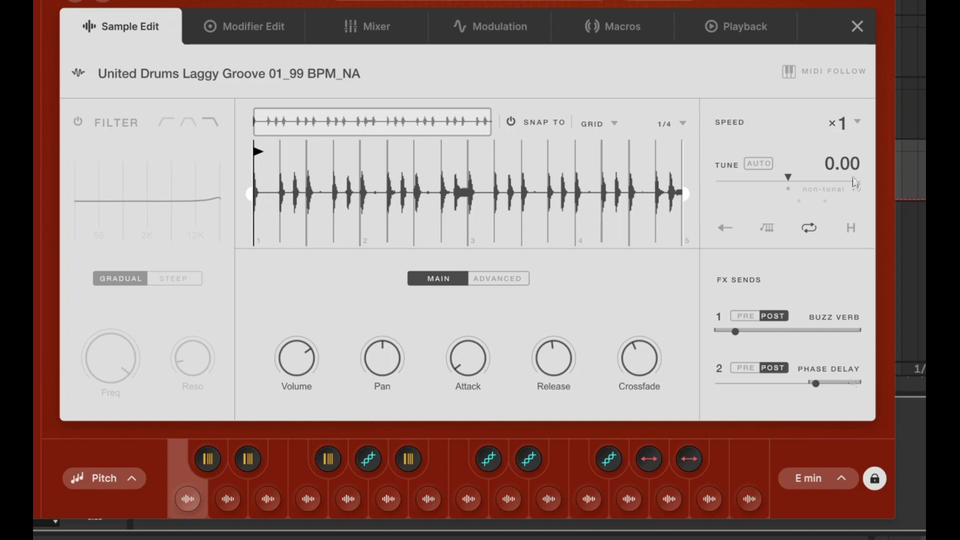
- Set the sampler's overall playback speed to x2
left_click(725, 26)
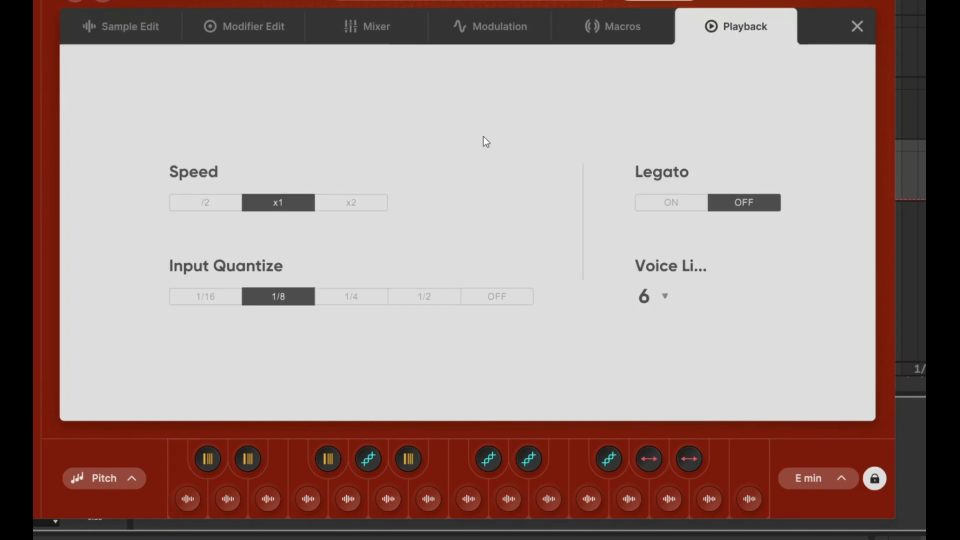
left_click(348, 205)
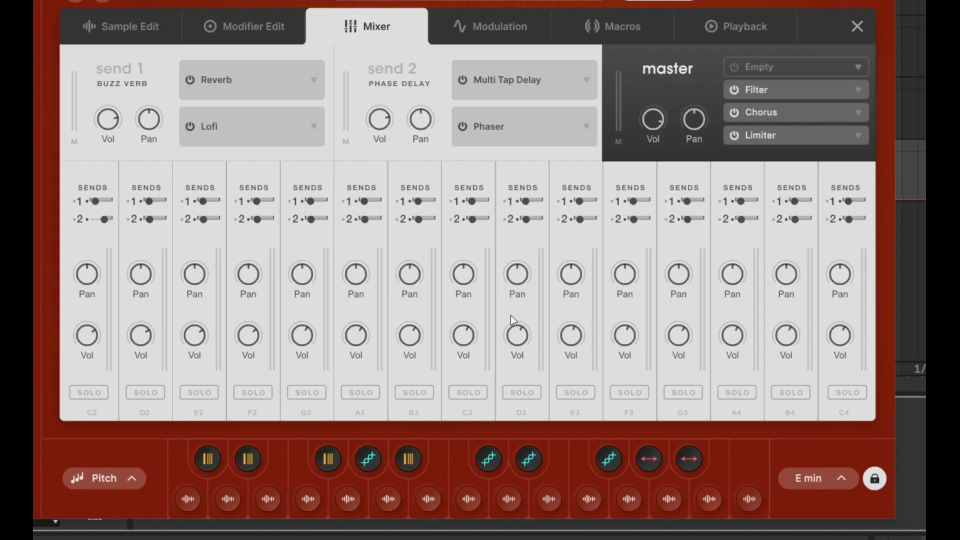
- In the mixer, adjust the frequency of the master's low-pass Filter effect and turn its resonance up high
left_click(816, 91)
left_click_drag(552, 333, 539, 358)
left_click_drag(673, 345, 868, 15)
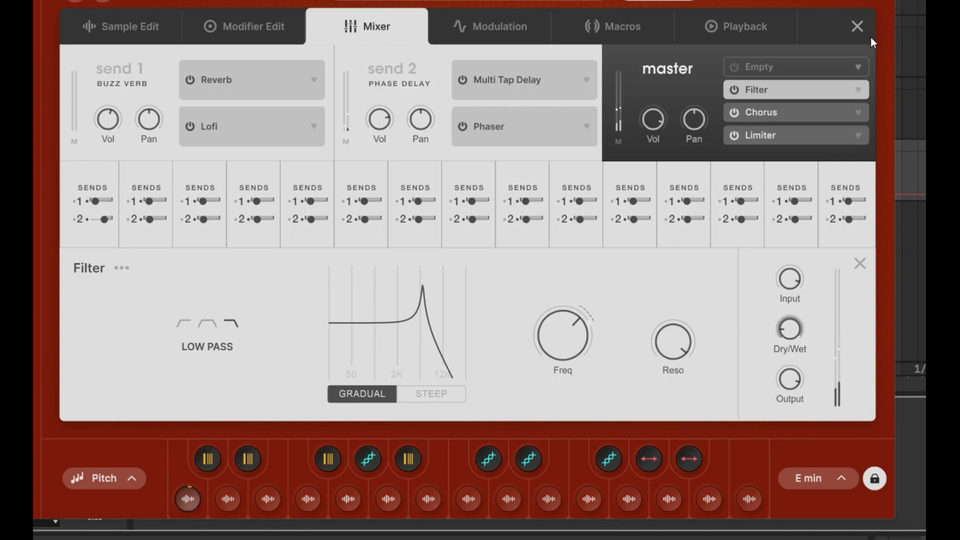
- On the drum sample, move the start marker to bar 3's second beat, trim the loop start to bar 1's third beat, and raise the tuning
left_click(140, 34)
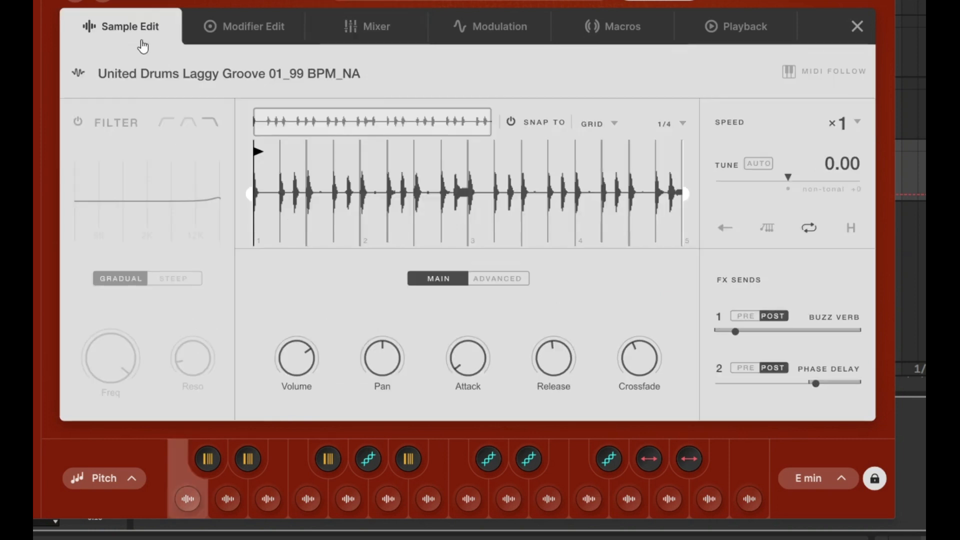
mouse_move(258, 153)
left_mouse_down()
mouse_move(418, 151)
mouse_move(471, 154)
mouse_move(473, 164)
left_mouse_up()
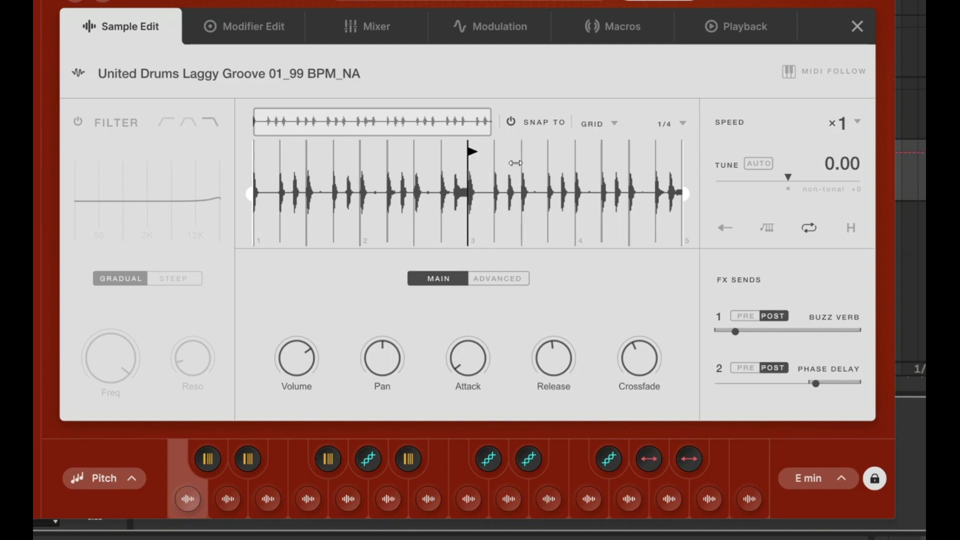
left_click_drag(469, 153, 494, 153)
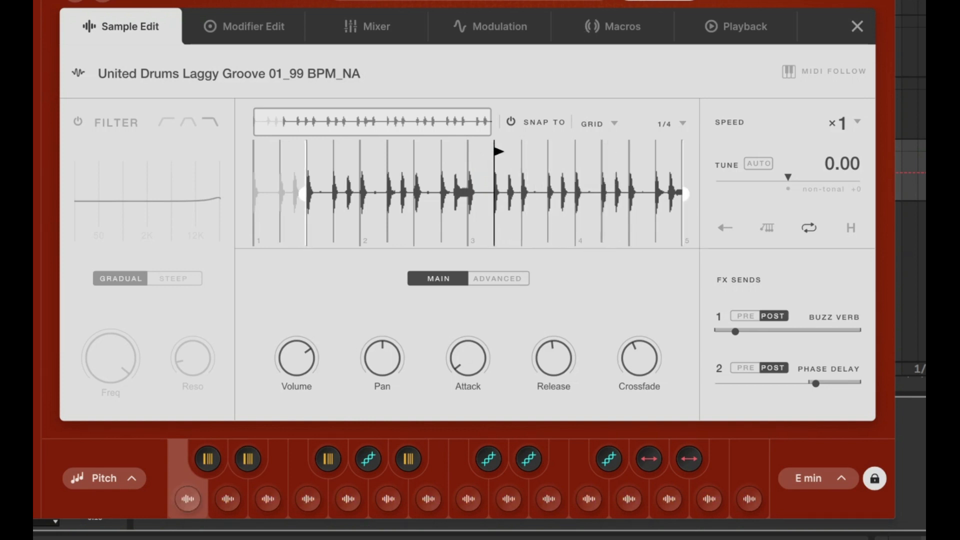
left_click_drag(789, 178, 829, 179)
left_click(859, 26)
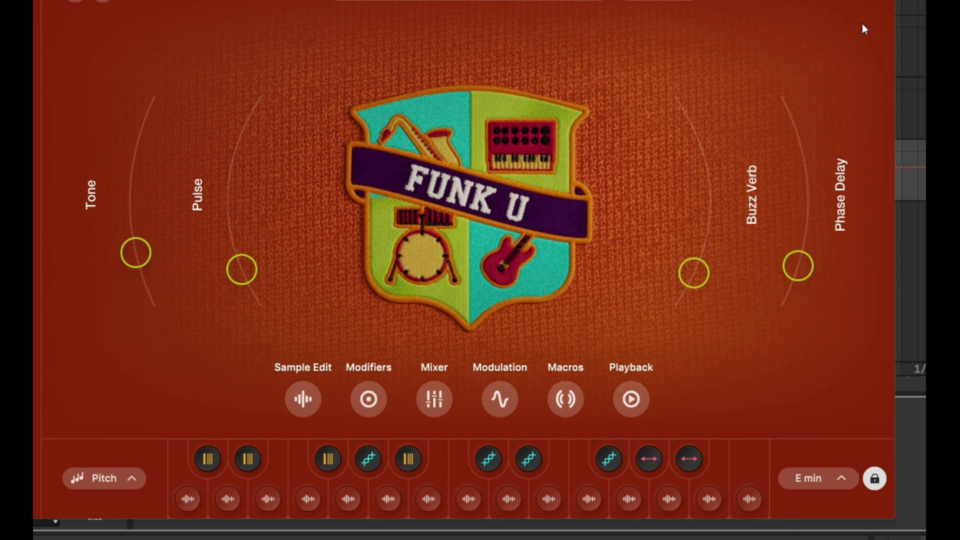
- View the available session key options and close the list
left_click(816, 495)
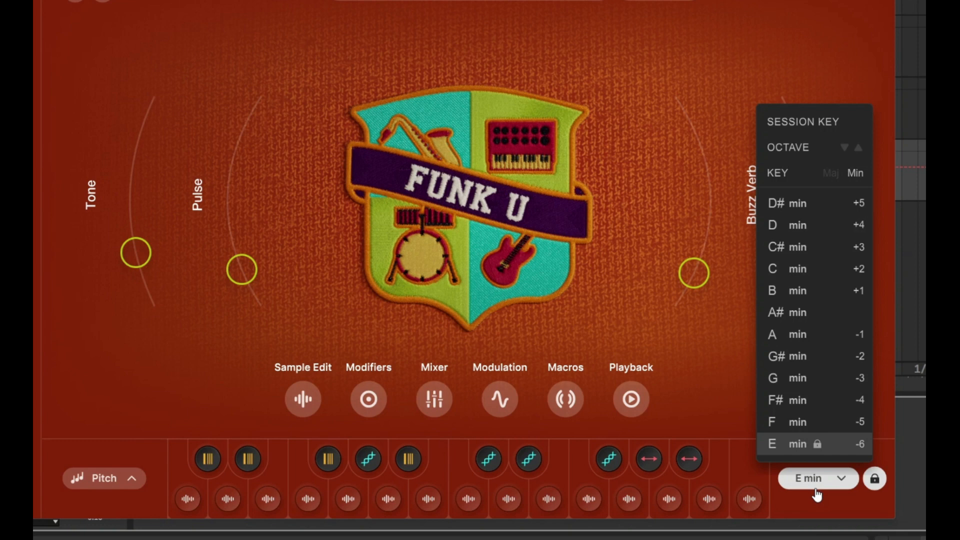
left_click(817, 494)
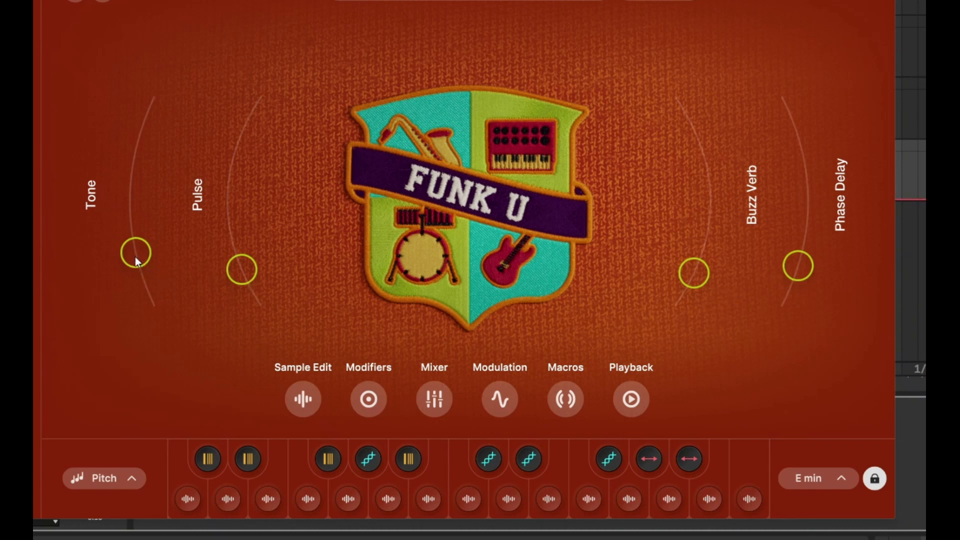
- Try lower and higher settings of the Tone macro
left_click_drag(135, 256, 145, 287)
left_click_drag(146, 286, 130, 211)
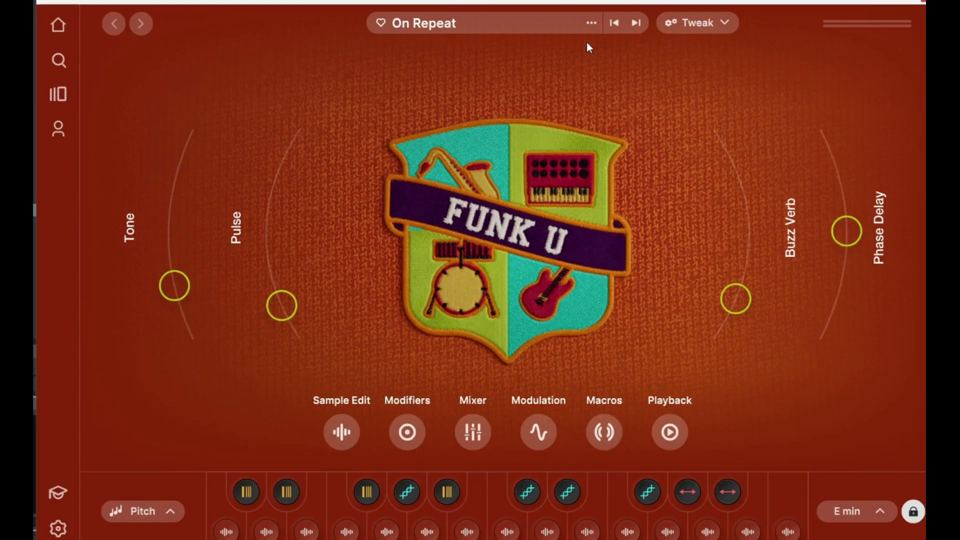
- Open the Funk U line from the loaded On Repeat preset and browse its samplers
left_click(592, 24)
left_click(636, 75)
scroll(350, 198, "down", 8)
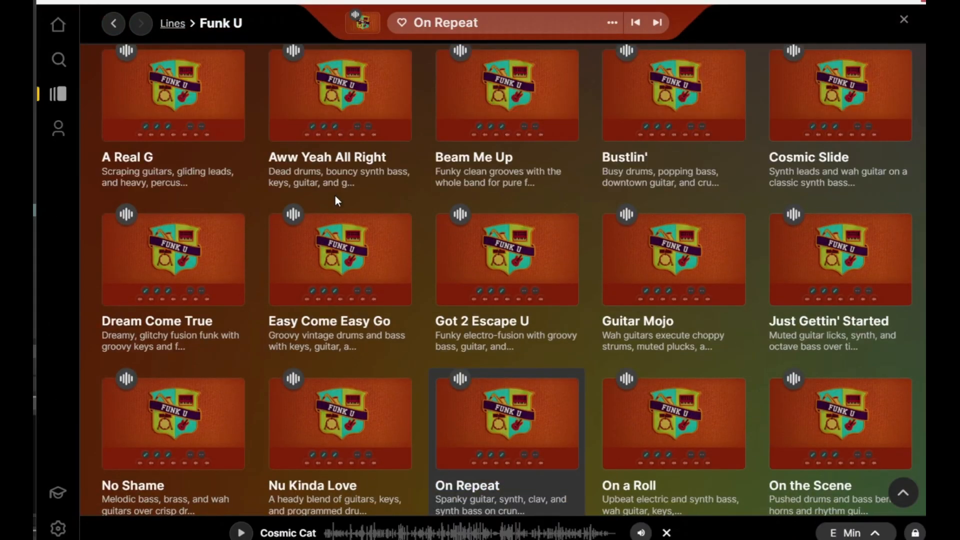
scroll(337, 200, "up", 5)
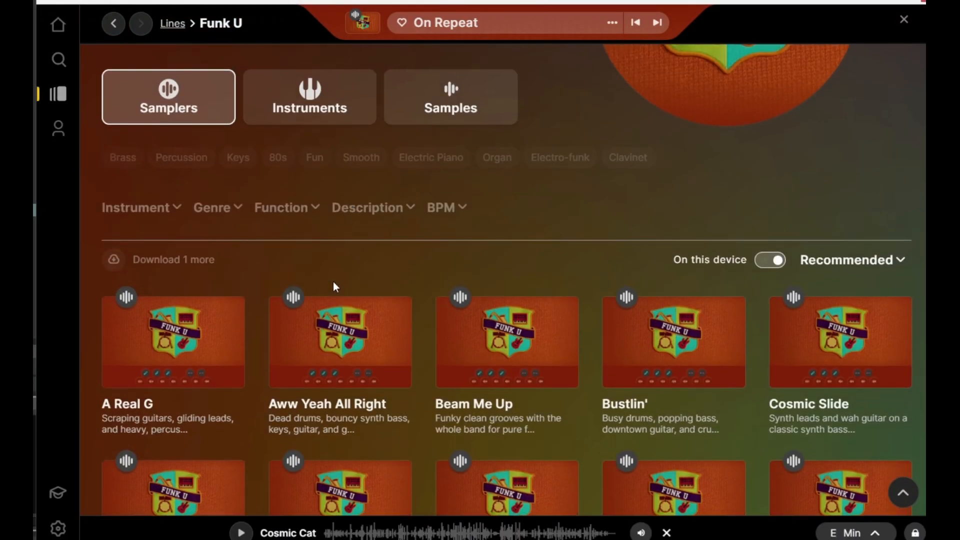
mouse_move(369, 330)
scroll(369, 330, "down", 10)
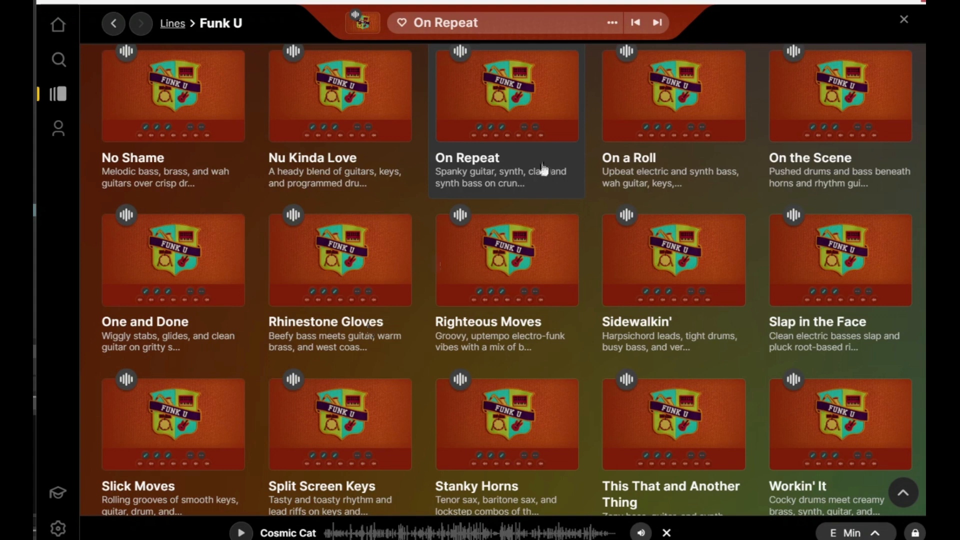
- Preview the On Repeat and On a Roll samplers and stop playback
mouse_move(488, 135)
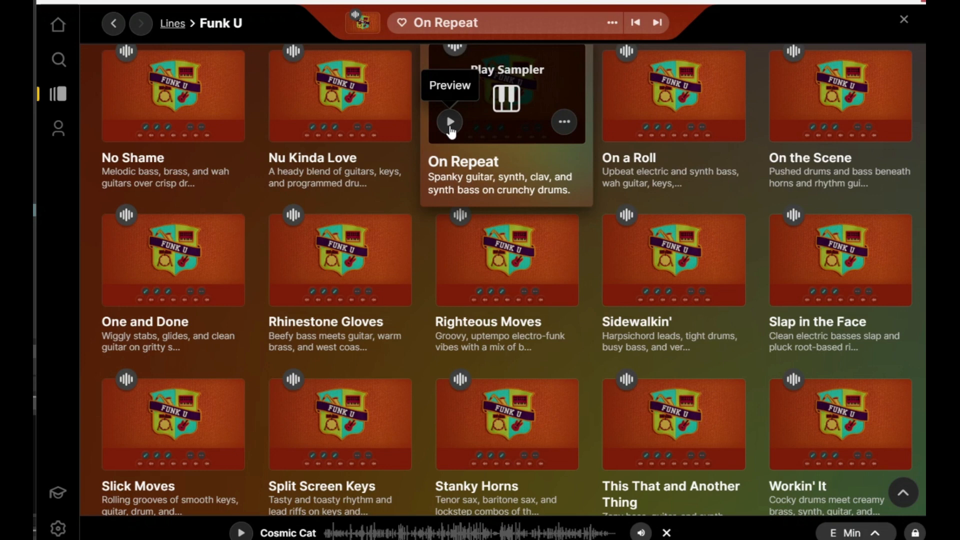
left_click(450, 125)
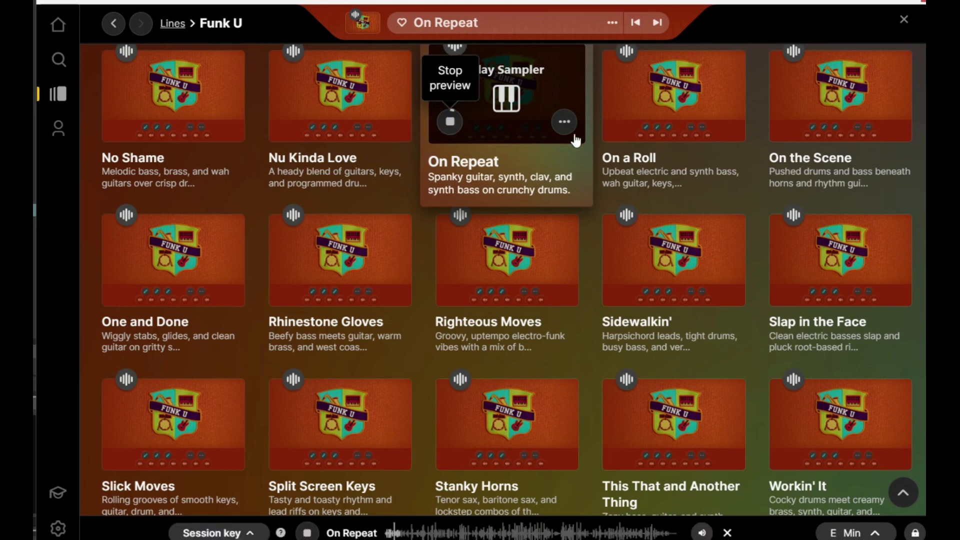
left_click(617, 122)
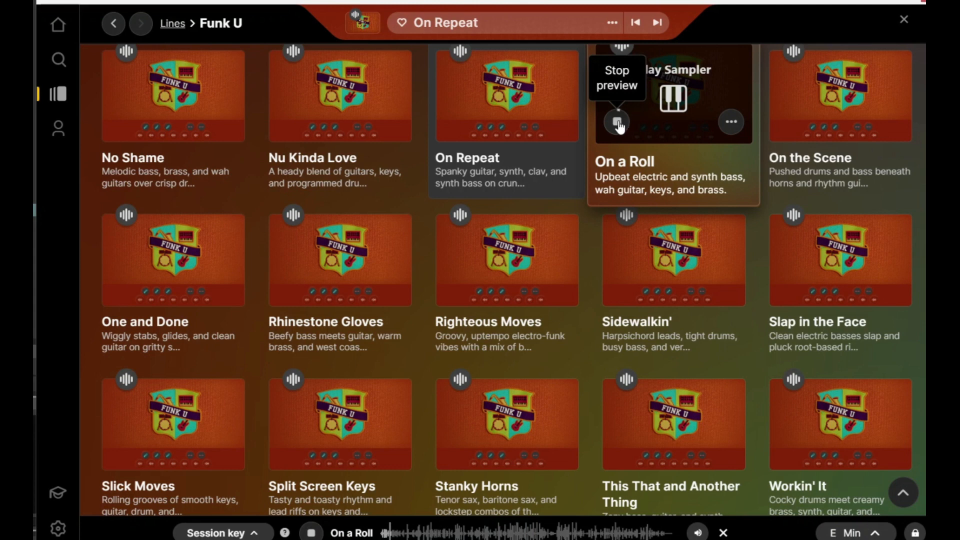
left_click(618, 122)
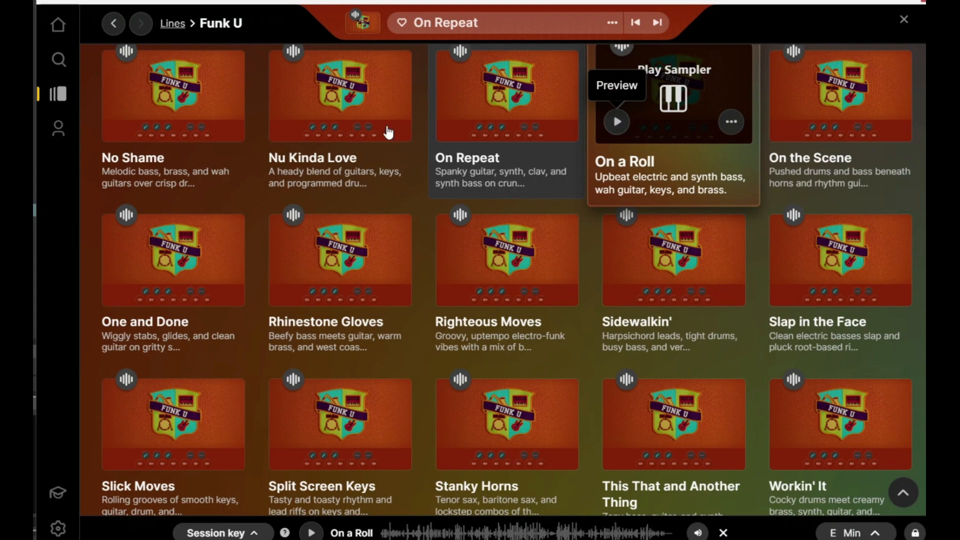
- Load the Classic Strings instrument from the Funk U line and raise its Ambience macro to about halfway
scroll(368, 111, "up", 15)
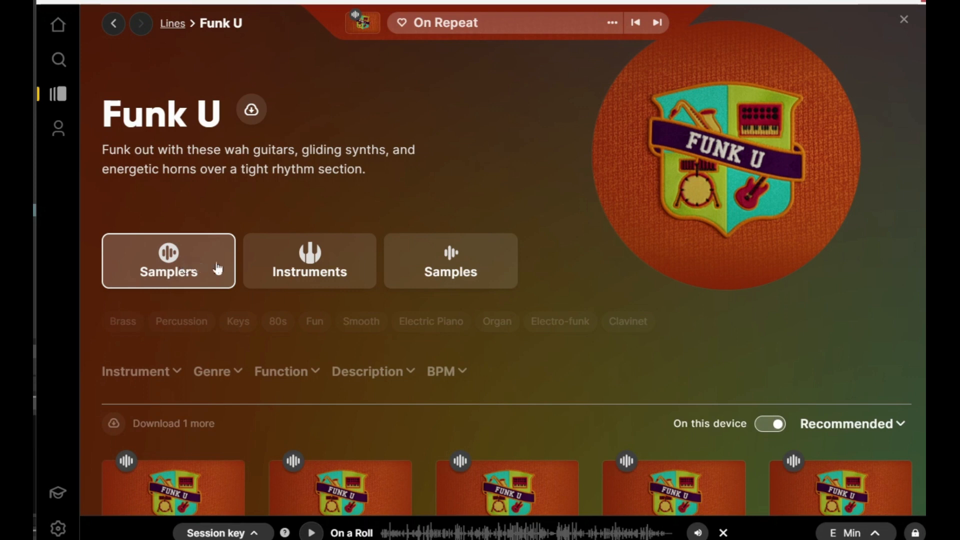
left_click(268, 273)
scroll(269, 274, "down", 5)
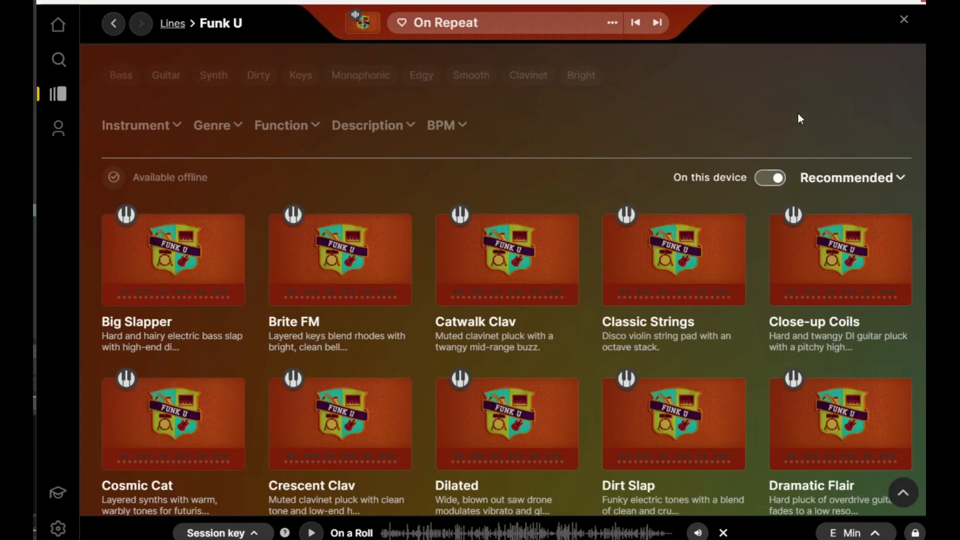
mouse_move(640, 259)
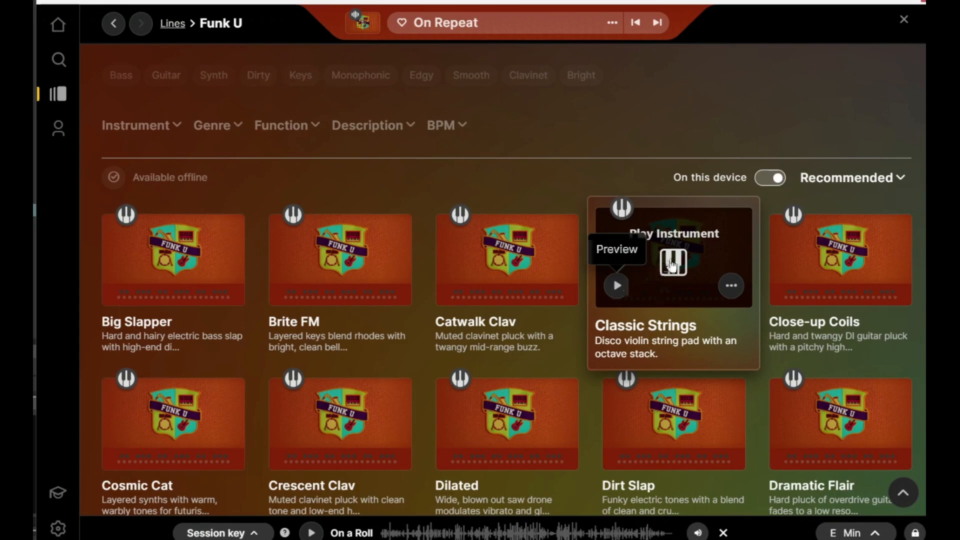
left_click(671, 260)
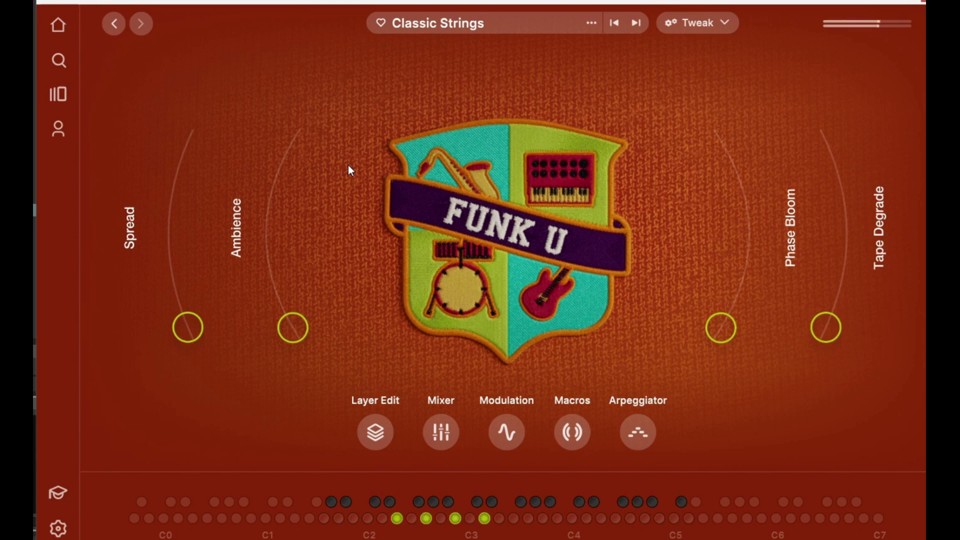
left_click_drag(292, 328, 289, 242)
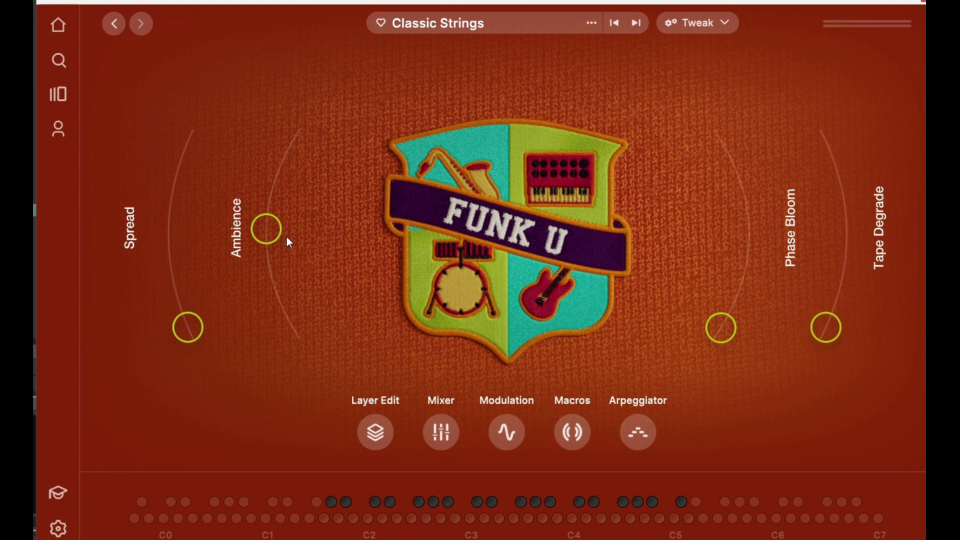
- Raise the Spread macro slightly and the Tape Degrade macro to about four-fifths of its range
left_click_drag(188, 321, 185, 286)
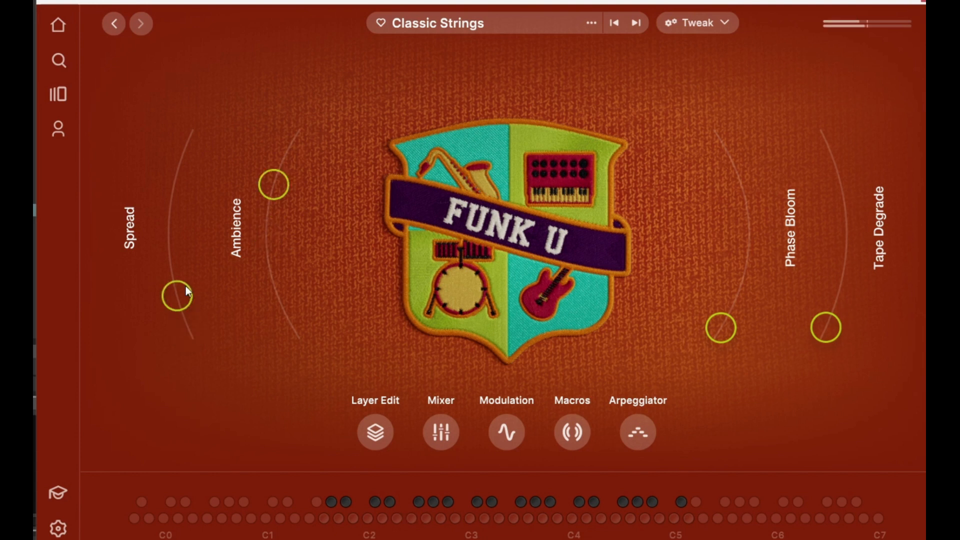
left_click_drag(826, 327, 827, 188)
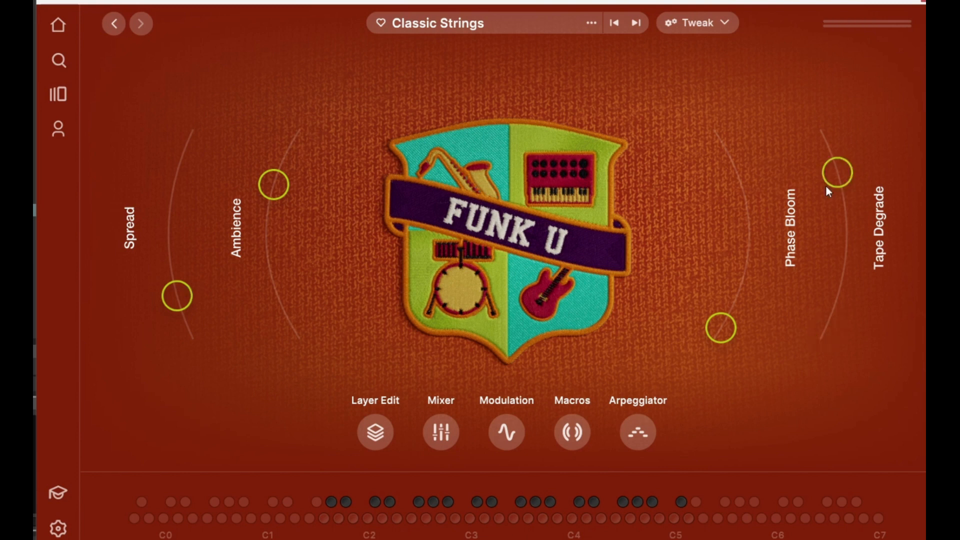
left_click_drag(828, 191, 832, 197)
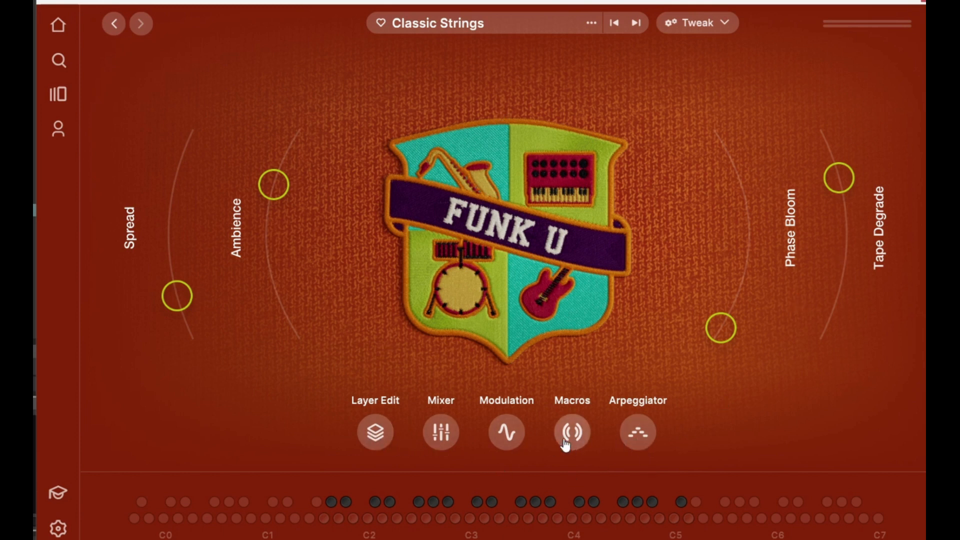
- View the layer settings of Classic Strings and add a Chorus effect to Layer B's second mixer slot
left_click(374, 423)
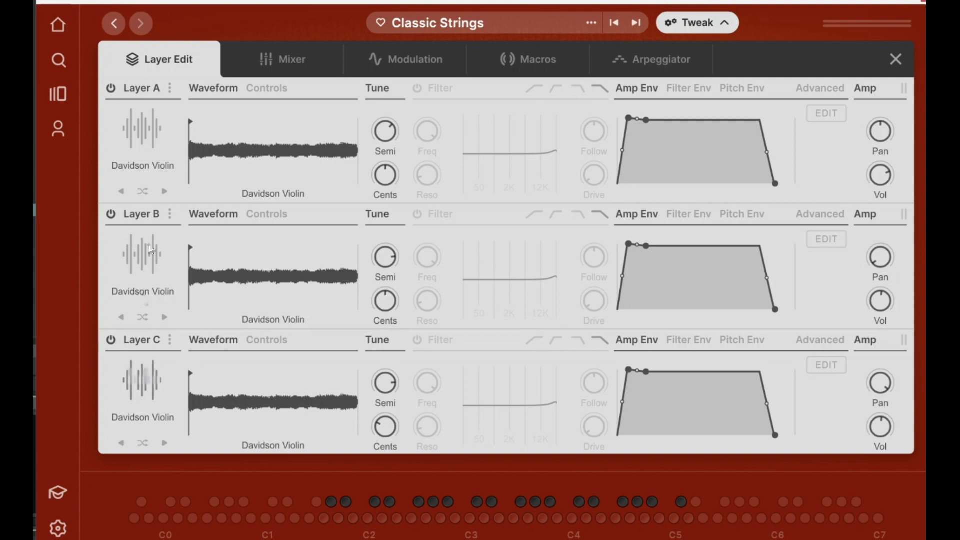
left_click(279, 66)
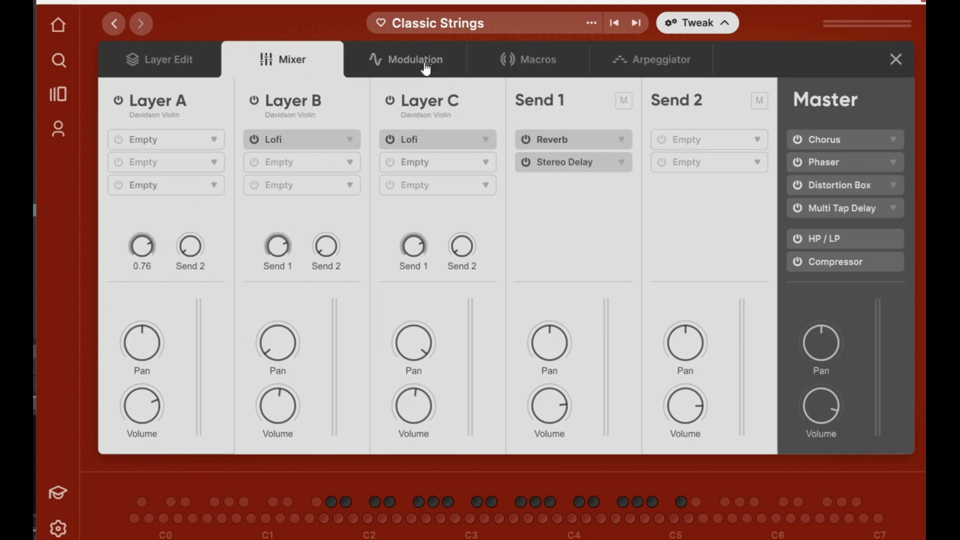
left_click(349, 163)
left_click(380, 233)
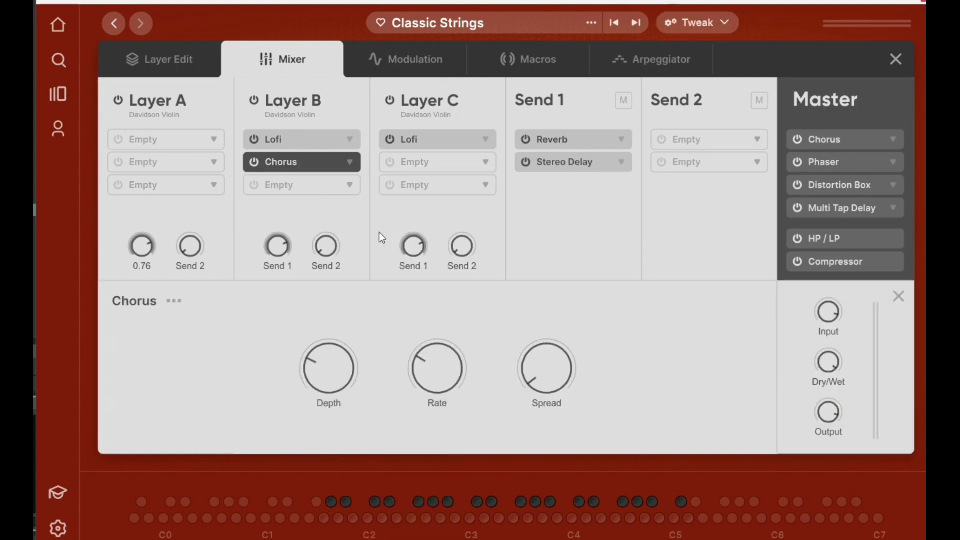
- Add a Multi Tap Delay to Layer A's first effect slot and switch off Layers A and C
left_click(212, 178)
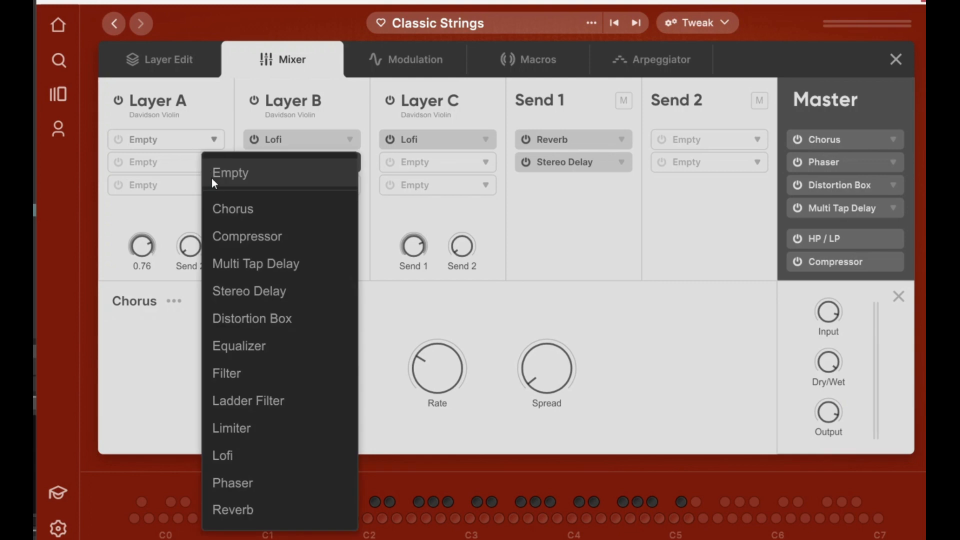
left_click(241, 273)
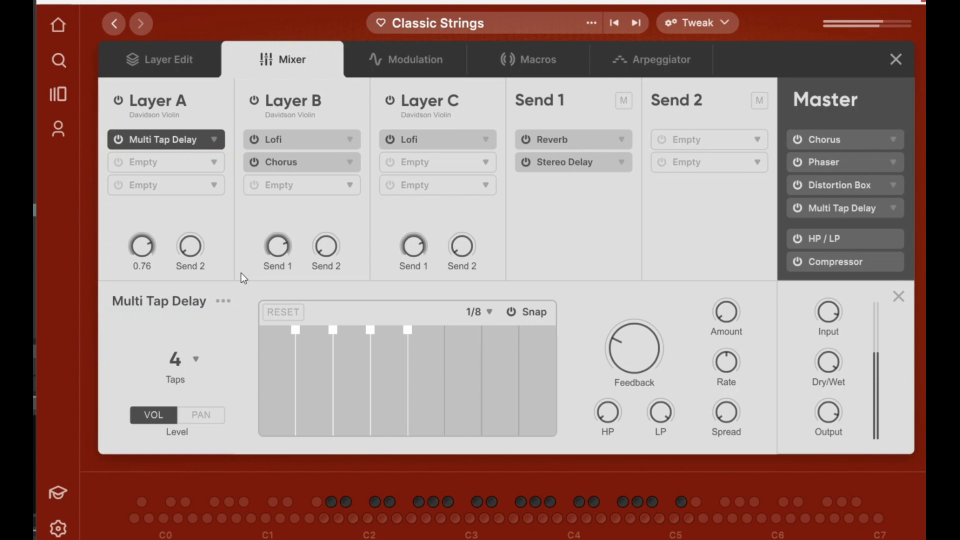
left_click(118, 101)
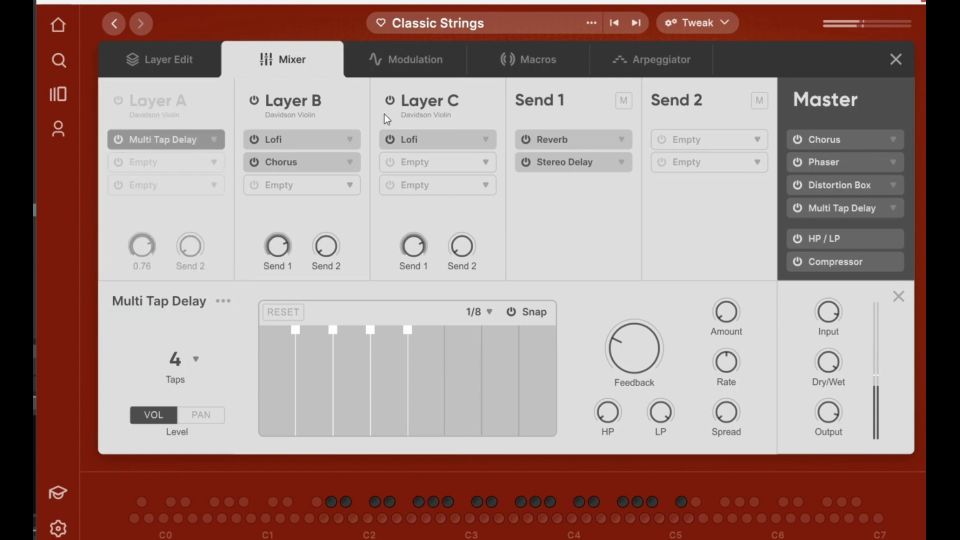
left_click(390, 100)
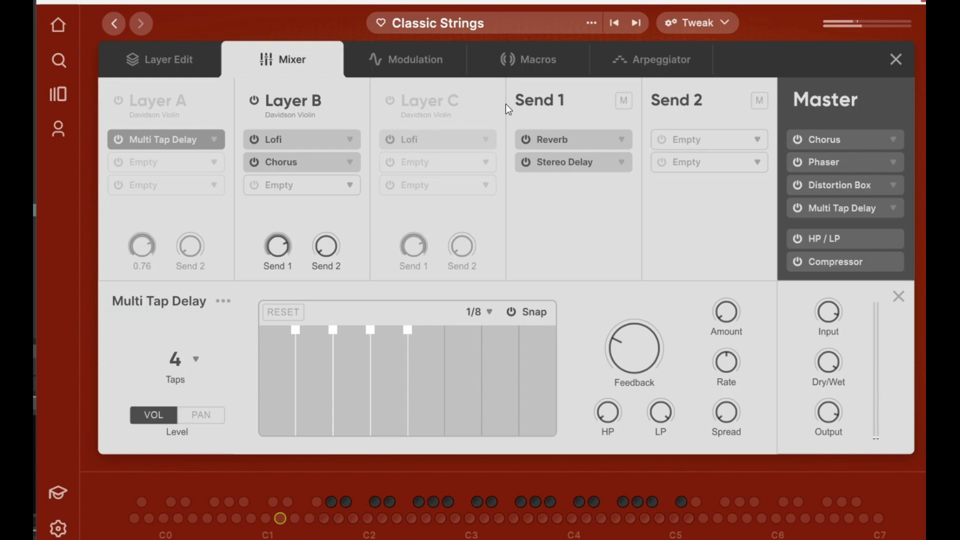
- Review the Ambience macro's assigned parameters and raise the Spread macro a little further
left_click(552, 63)
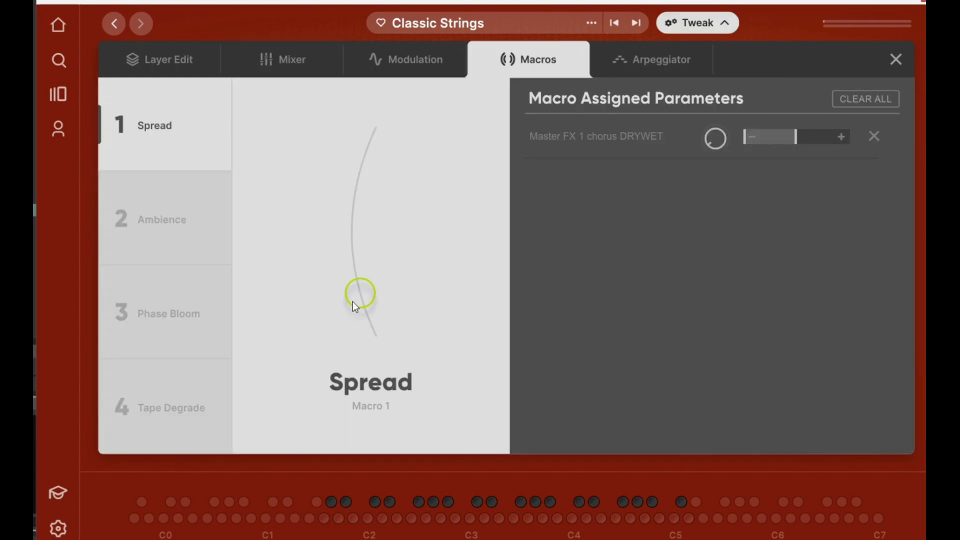
left_click(145, 218)
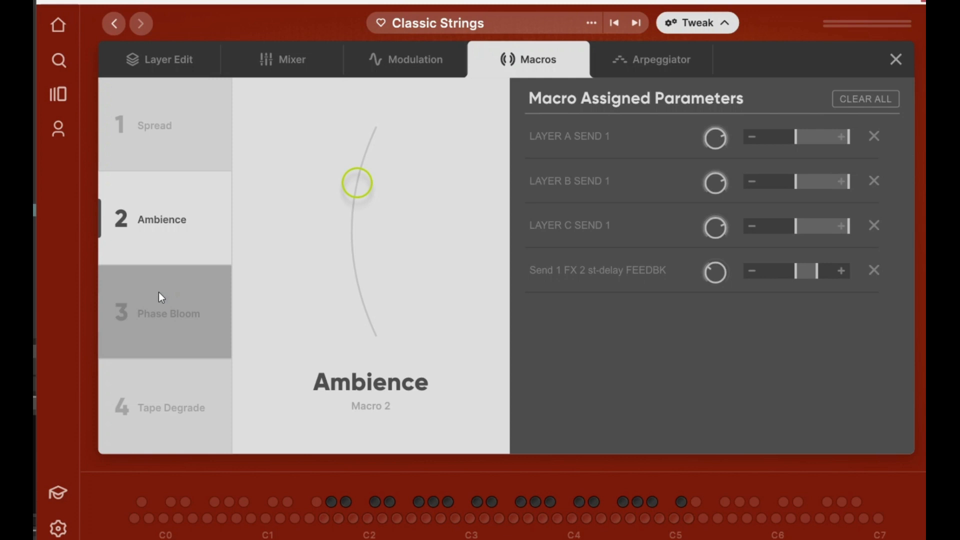
left_click(153, 126)
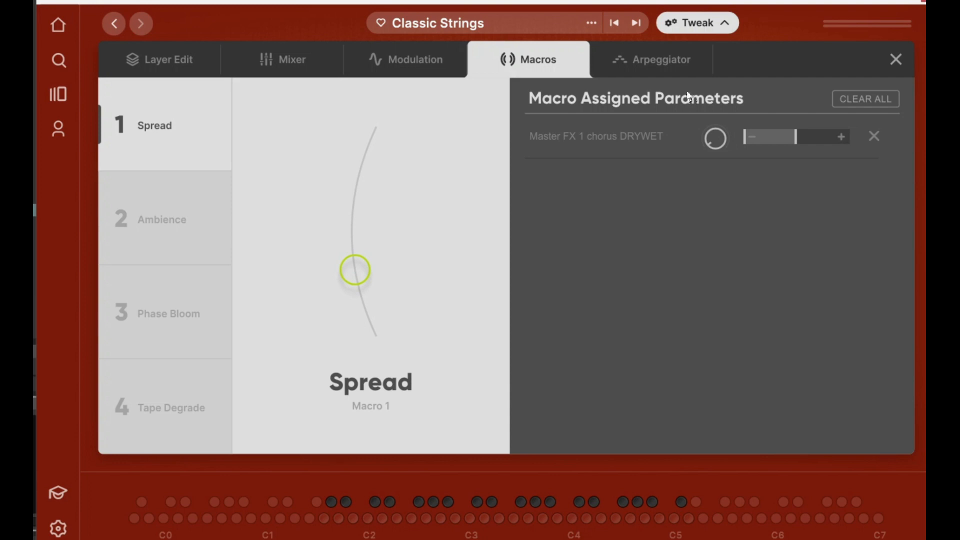
- Load the Syncopated 05 arpeggiator preset for Arp A
left_click(619, 68)
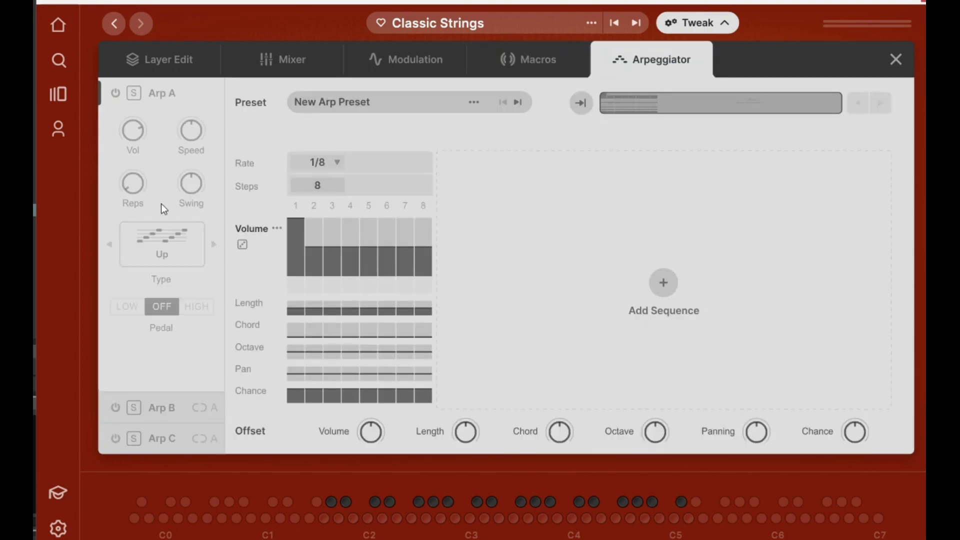
left_click(335, 103)
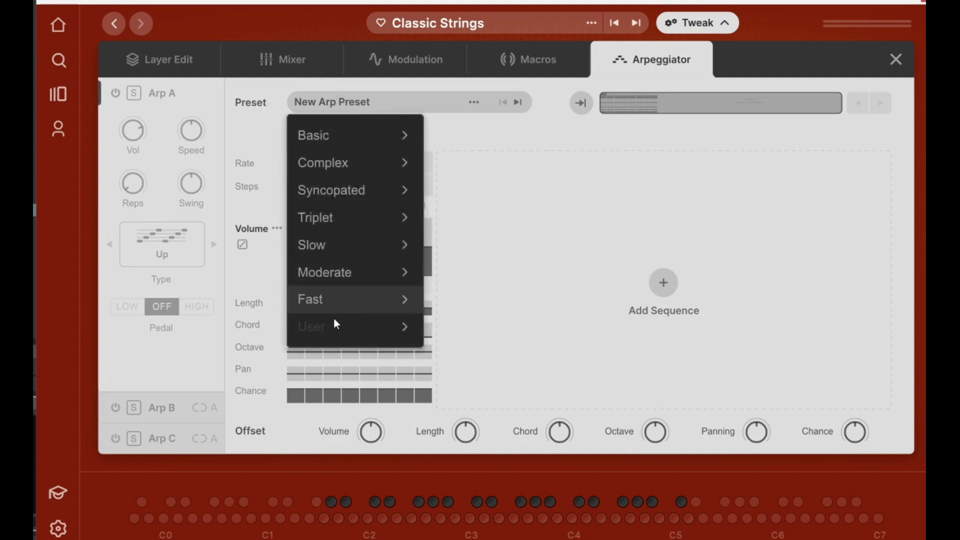
mouse_move(385, 295)
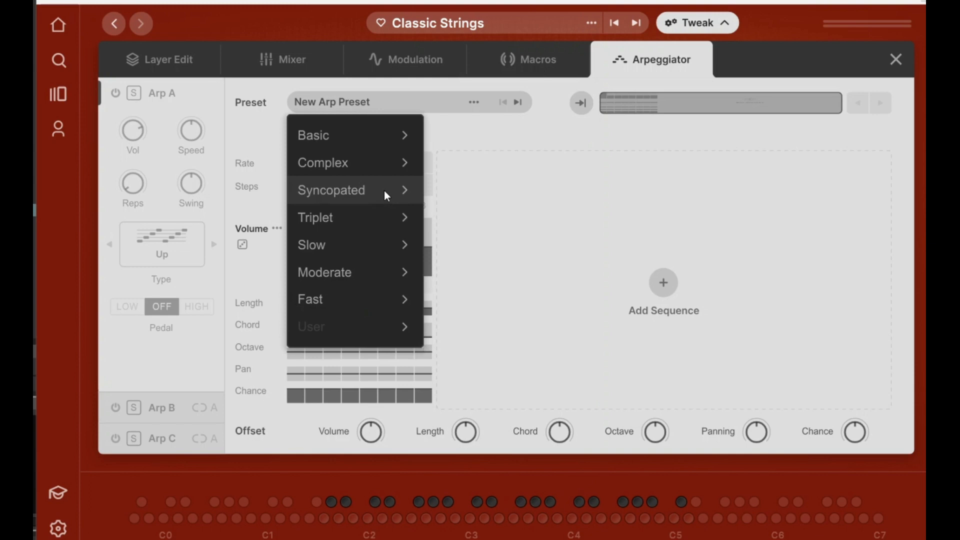
mouse_move(384, 190)
left_click(492, 298)
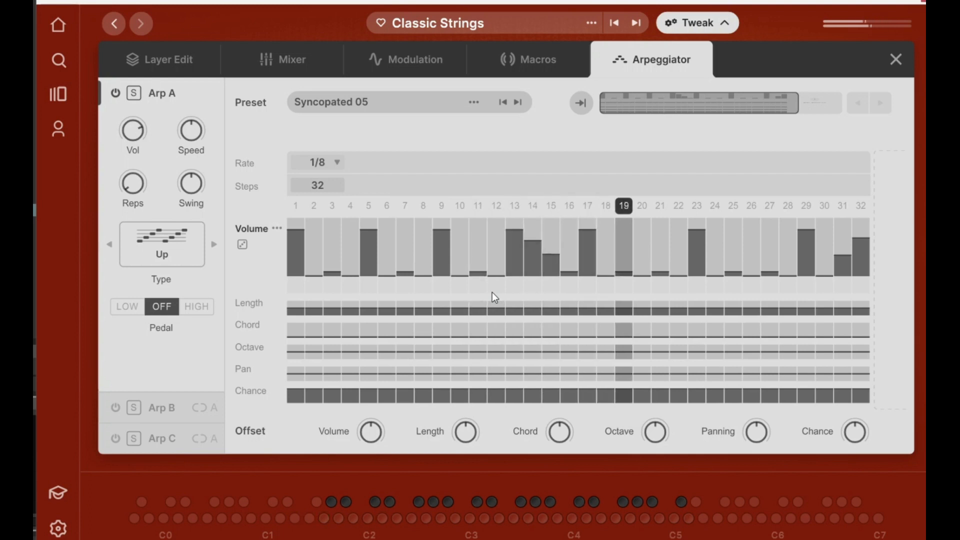
- Redraw the arpeggiator's Volume values for steps 1 to 19 as a fairly even, low curve
left_click(293, 256)
left_click(370, 252)
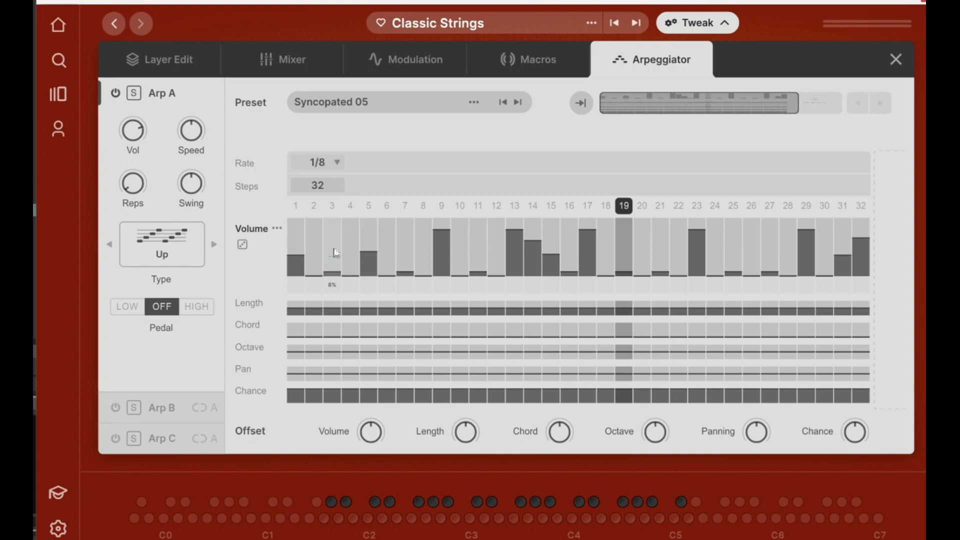
left_click_drag(625, 264, 348, 264)
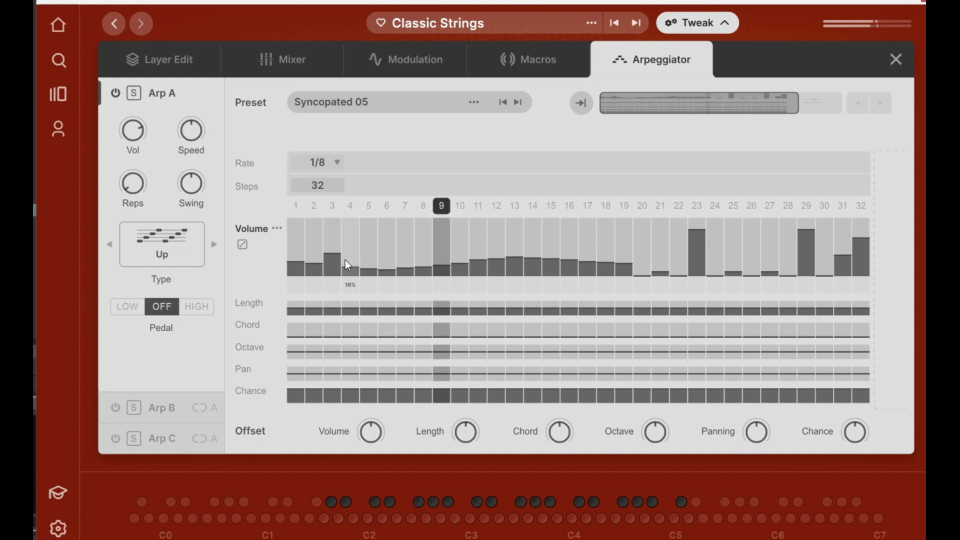
- Try high Chord values on arpeggiator steps 9 and 10, ending with step 9 at 0% and step 10 close to zero
left_click_drag(447, 324, 451, 267)
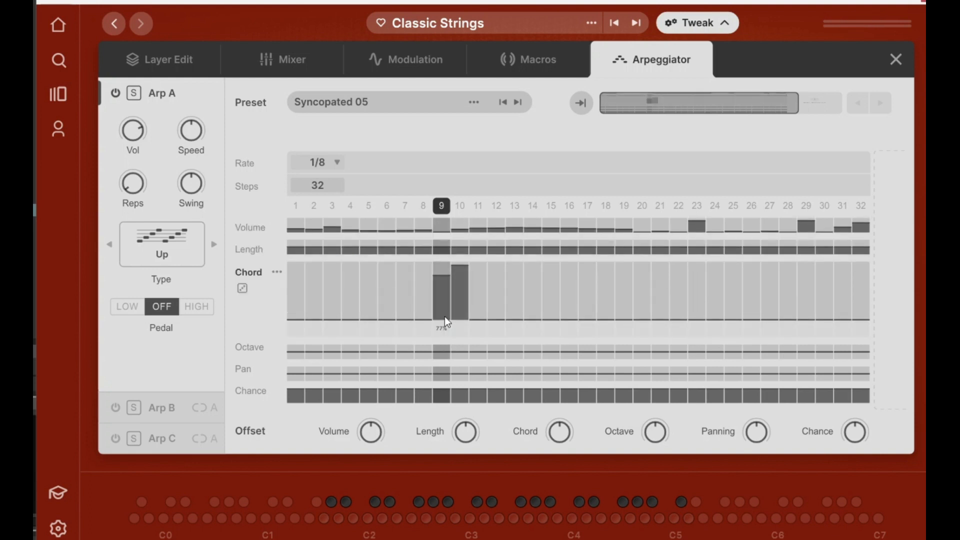
left_click_drag(457, 285, 456, 323)
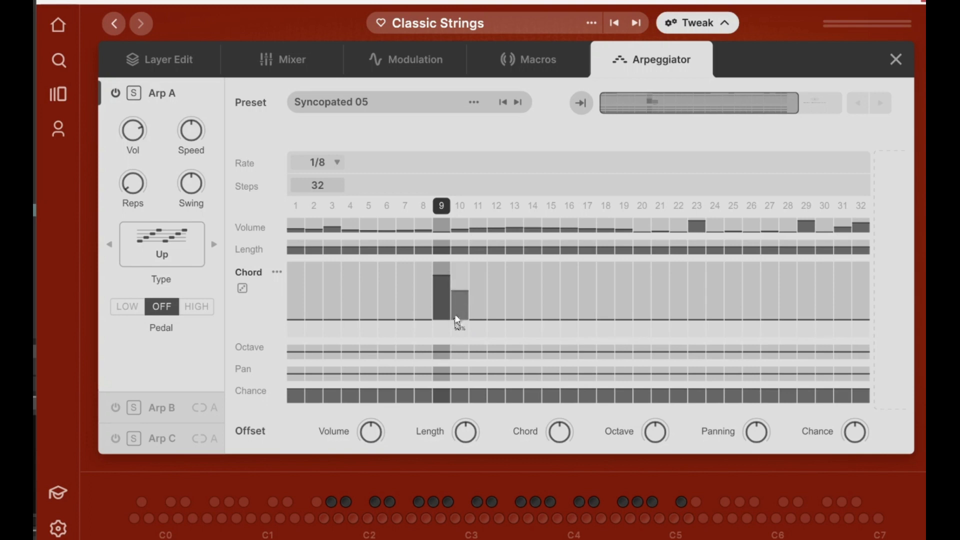
left_click_drag(438, 355, 438, 374)
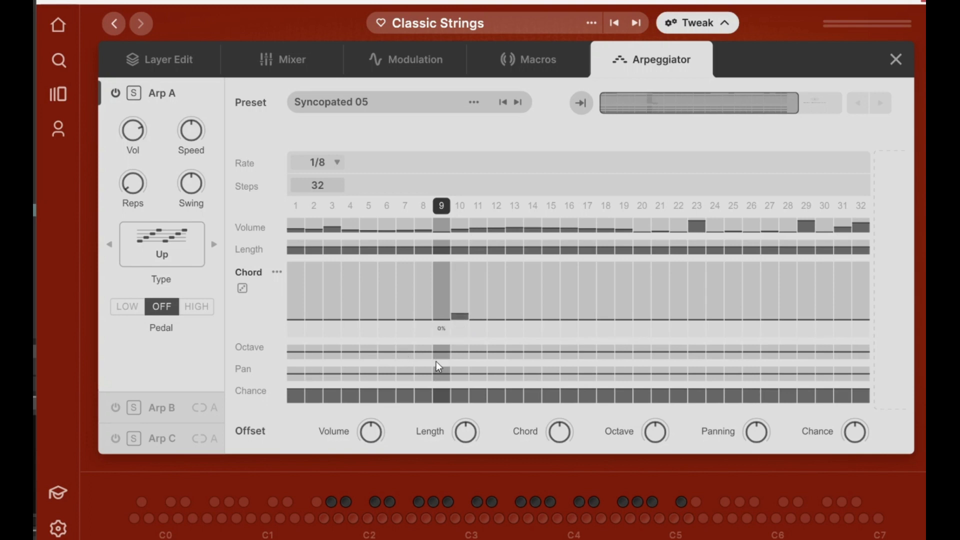
- Set the type of Arp A to As Played
mouse_move(553, 438)
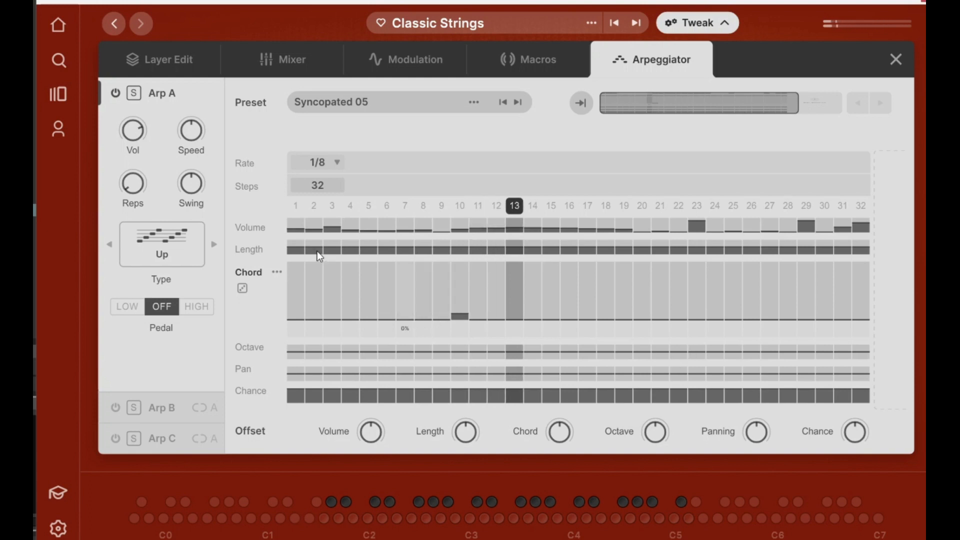
mouse_move(132, 187)
left_click(179, 254)
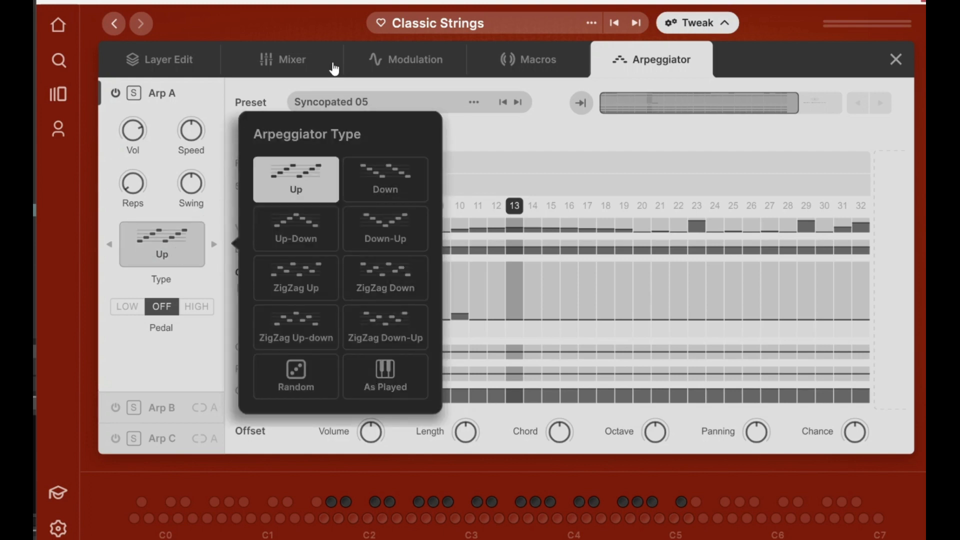
left_click(366, 369)
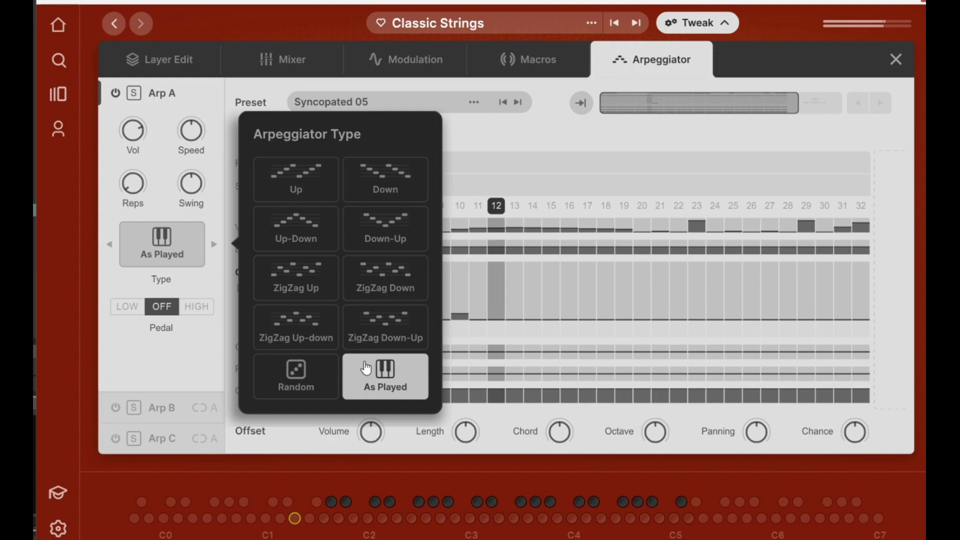
left_click(470, 138)
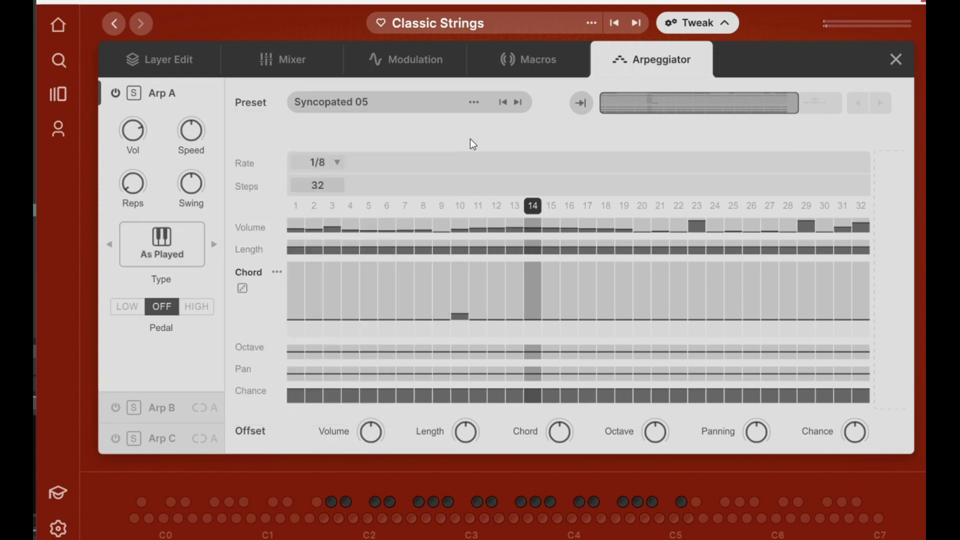
- Enable Arp B and Arp C and return to the instrument's main view
left_click(115, 408)
left_click(114, 440)
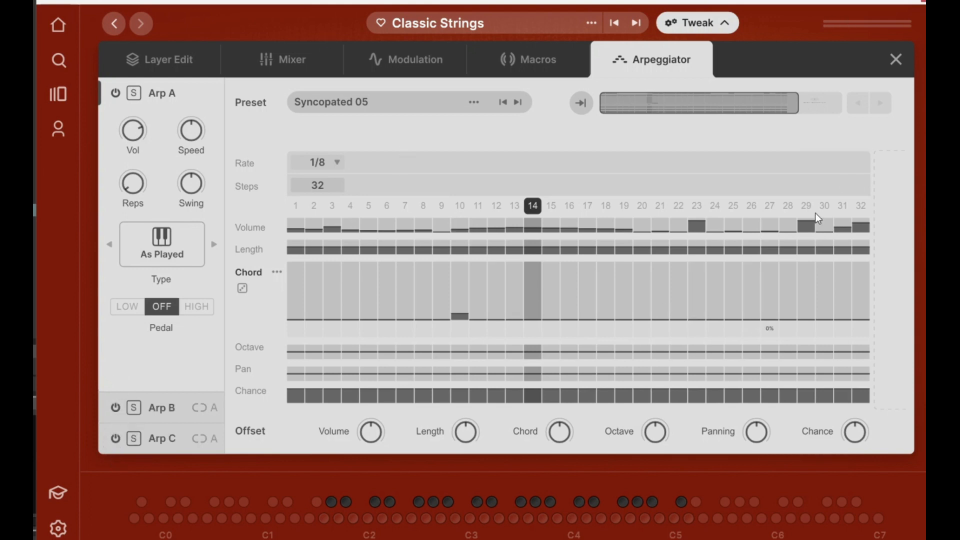
left_click(896, 59)
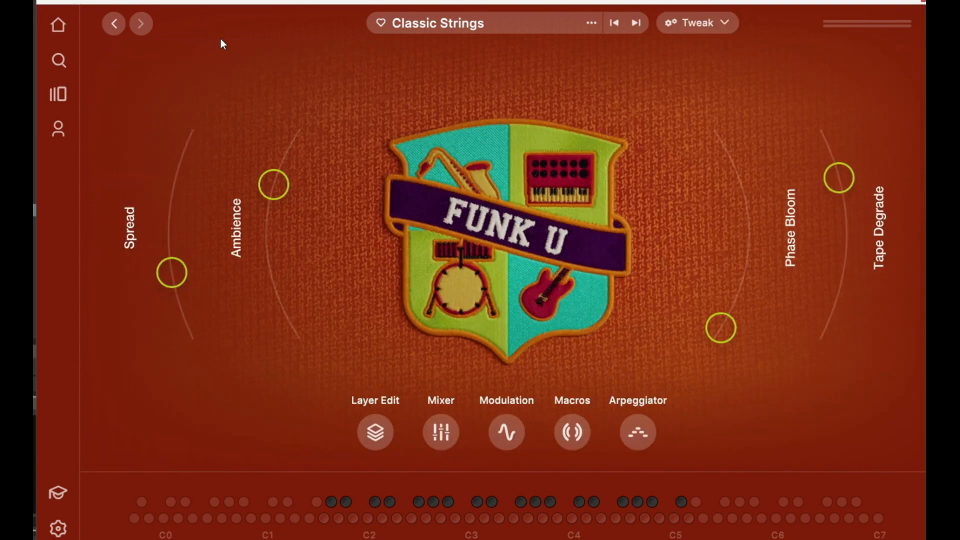
- Go back to the Funk U line and load the Jazzed Up instrument
left_click(114, 24)
scroll(305, 447, "down", 8)
mouse_move(645, 280)
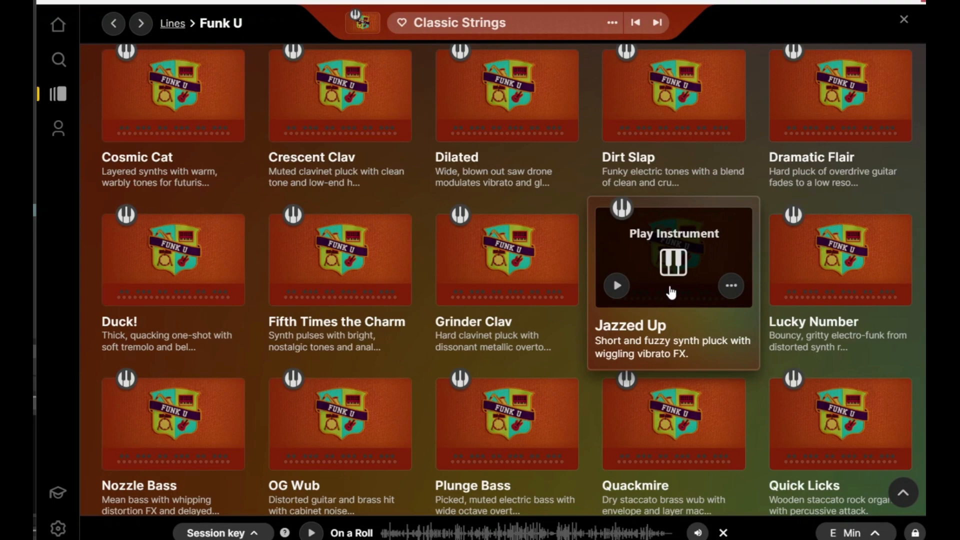
left_click(674, 276)
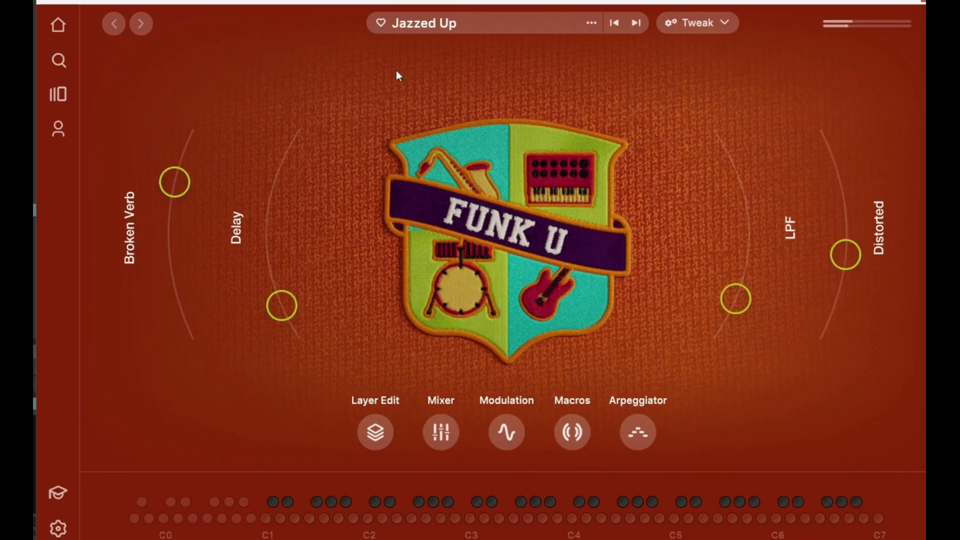
- Load the Syncopated 17 arpeggiator preset for Jazzed Up and set its rate to 1/16
left_click(635, 435)
left_click(315, 104)
mouse_move(375, 192)
left_click(625, 306)
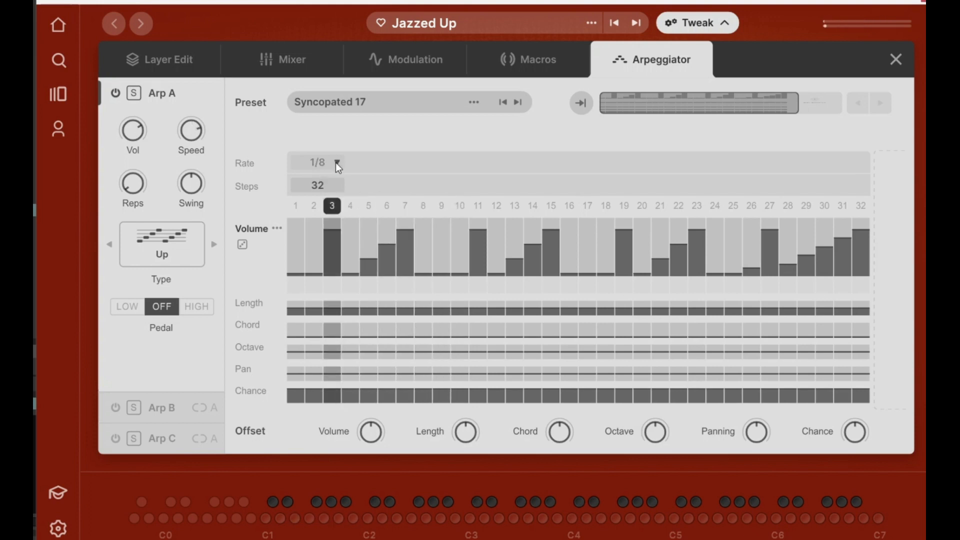
left_click(335, 163)
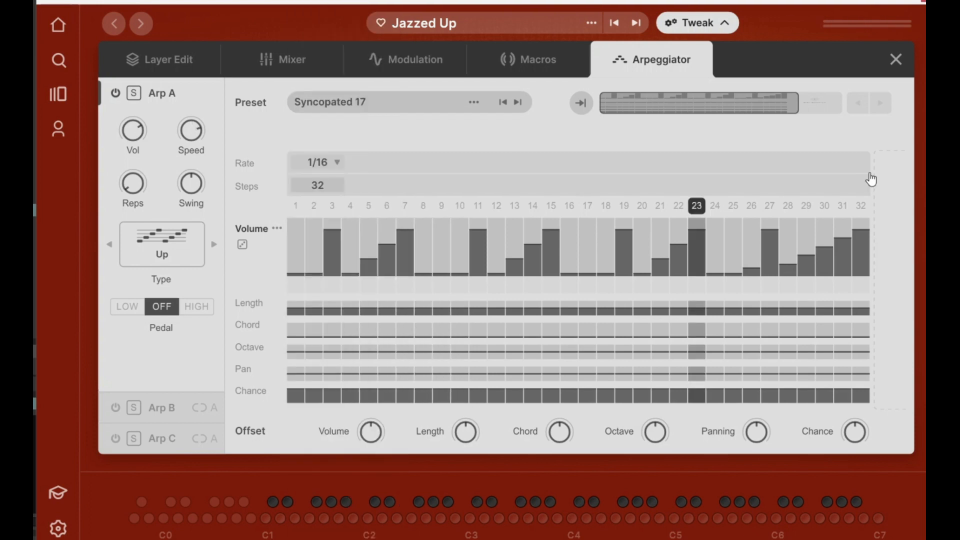
- Raise the Distorted macro to near its maximum and move the start point of Layer A's Soft Eighties Pad sample slightly later
left_click(515, 61)
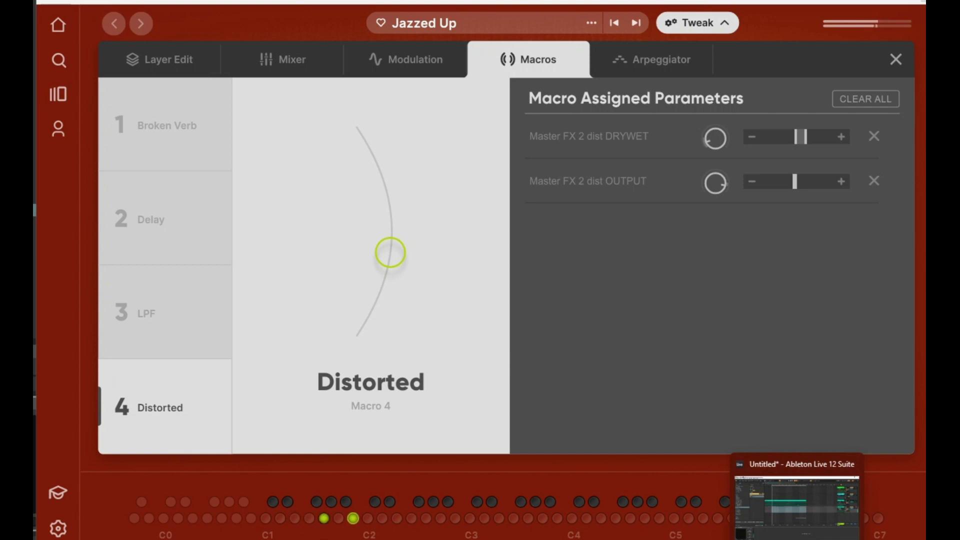
left_click_drag(390, 252, 370, 150)
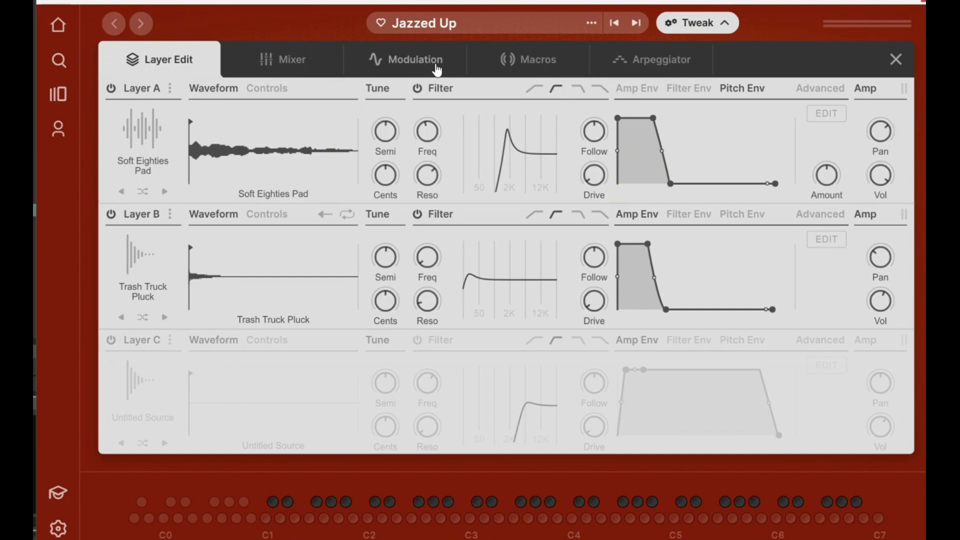
left_click_drag(190, 124, 212, 125)
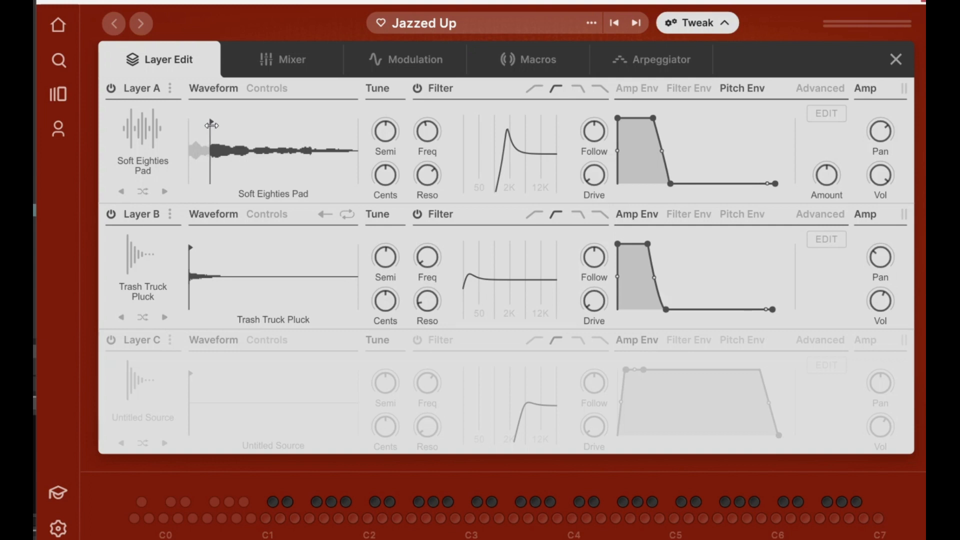
- Review Layer A's amp and filter envelopes and its sample controls
mouse_move(430, 142)
left_click(646, 92)
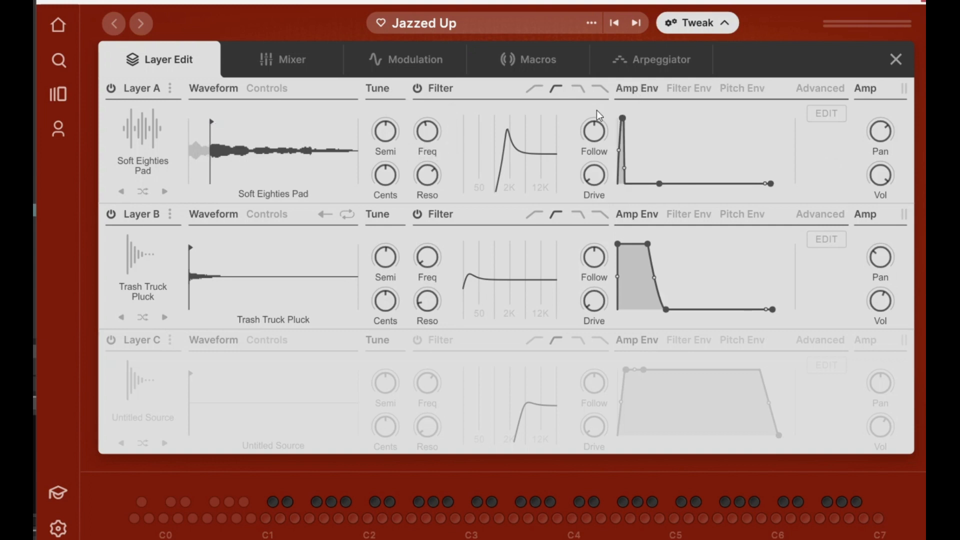
left_click(698, 93)
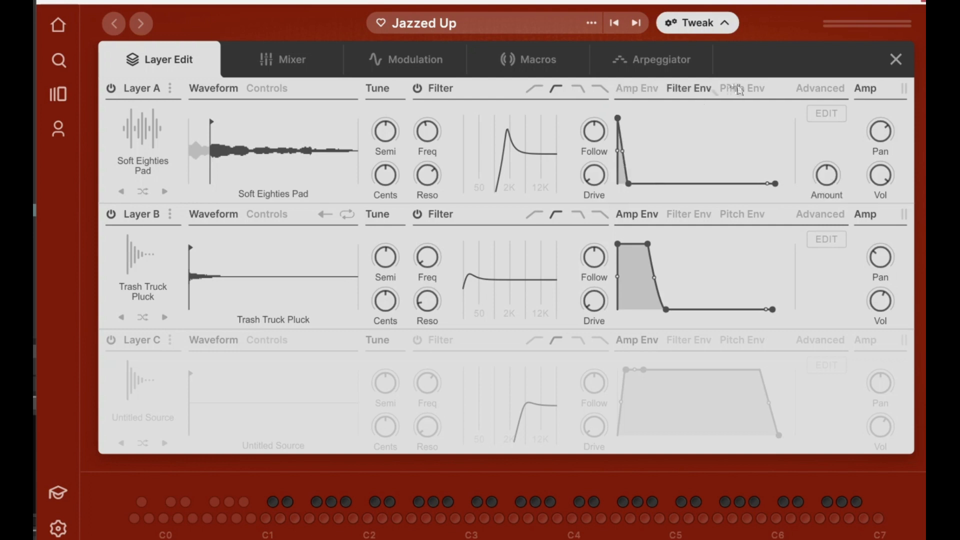
left_click(254, 92)
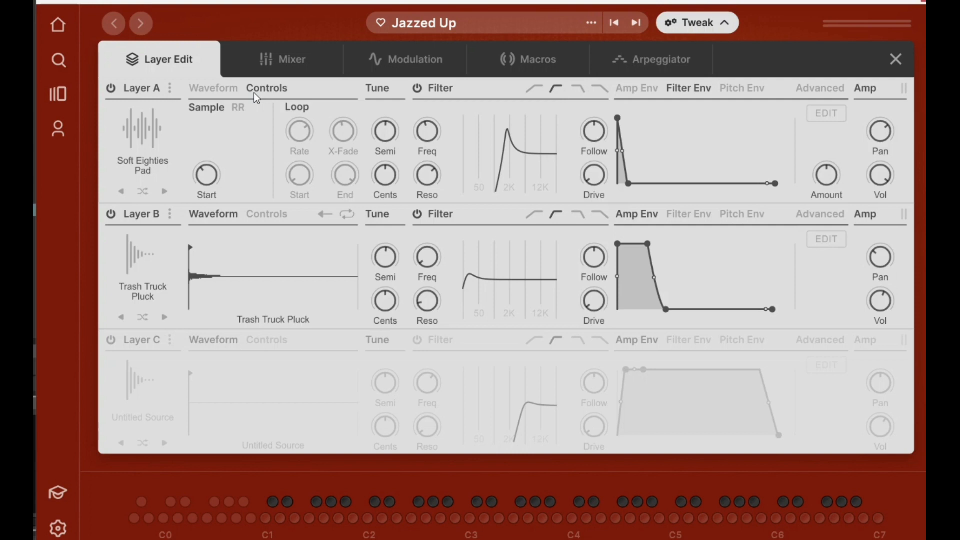
left_click(215, 89)
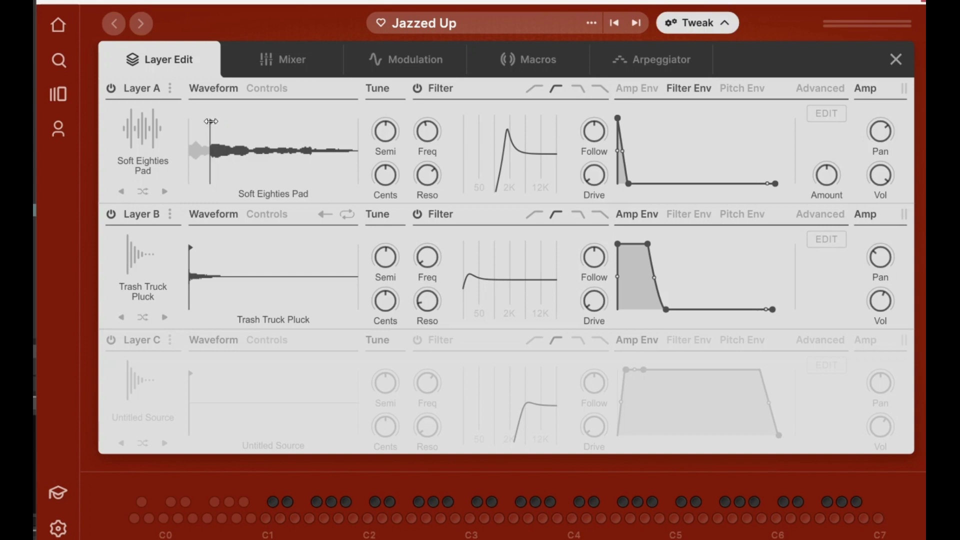
- Move Layer A's sample start to just after the beginning of the waveform and lower its filter frequency
left_click_drag(210, 121, 169, 131)
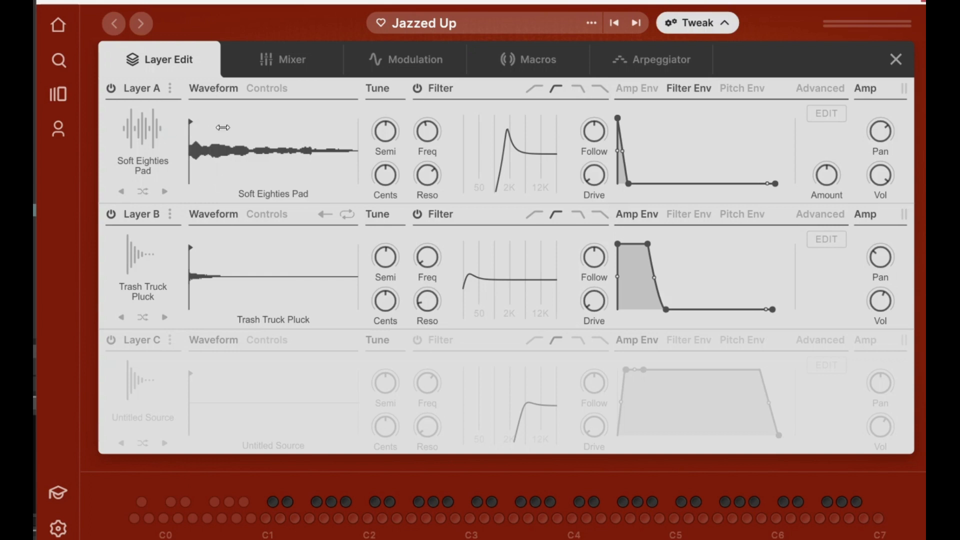
mouse_move(415, 133)
left_click_drag(415, 132, 416, 150)
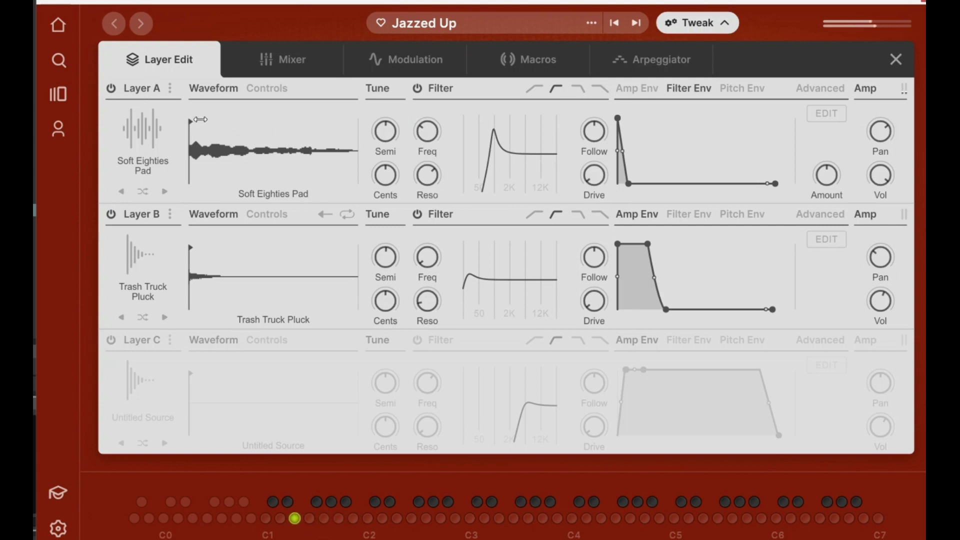
mouse_move(189, 124)
left_mouse_down()
mouse_move(329, 134)
mouse_move(193, 137)
left_mouse_up()
left_click_drag(424, 141, 424, 158)
scroll(425, 158, "up", 3)
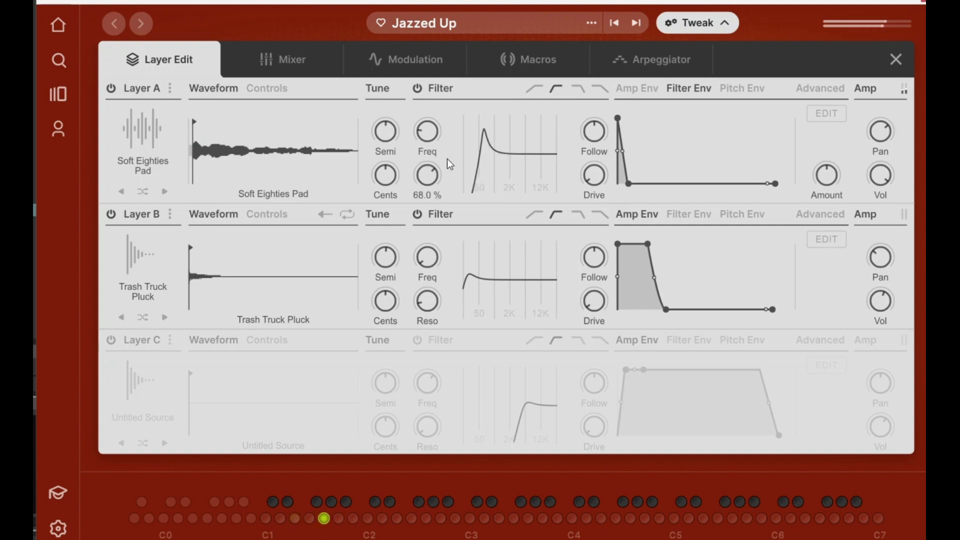
- Set Layer A's amp envelope hold to about 4.27 s and raise its filter frequency to 547 Hz
left_click(628, 88)
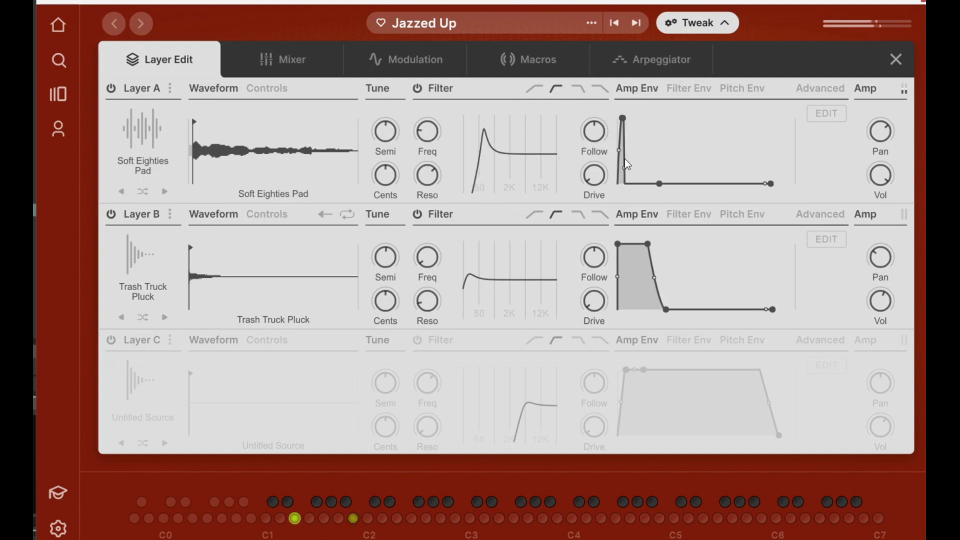
left_click_drag(621, 119, 614, 155)
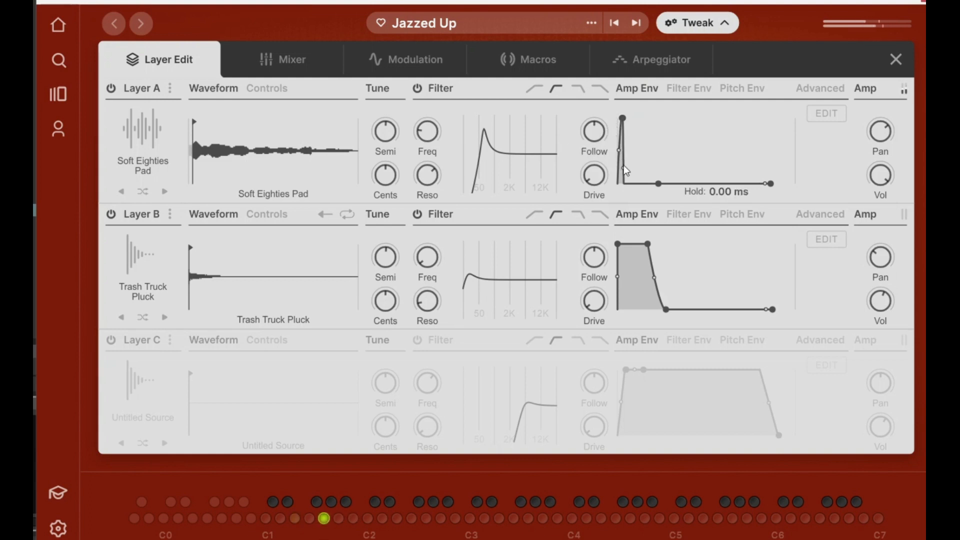
left_click_drag(624, 117, 662, 118)
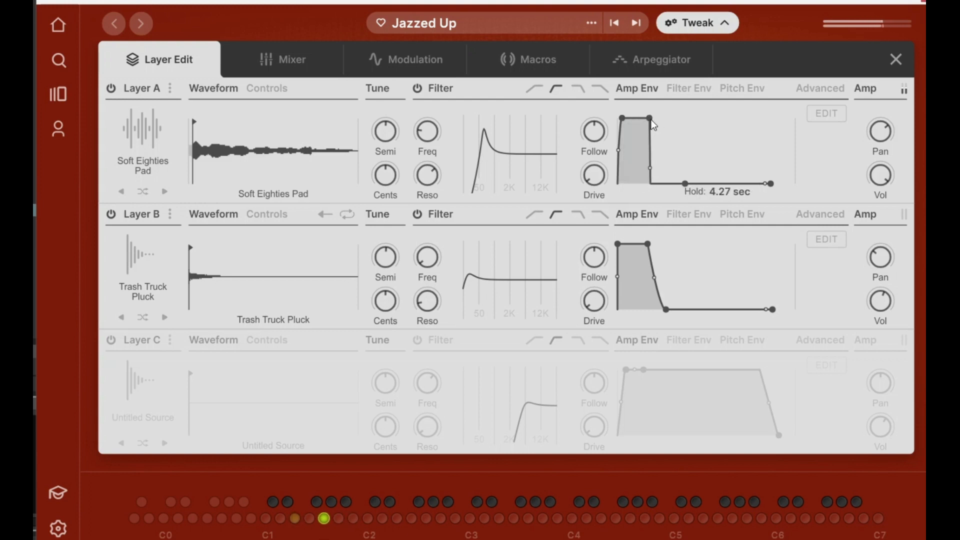
mouse_move(413, 132)
left_mouse_down()
mouse_move(453, 145)
mouse_move(436, 120)
mouse_move(440, 104)
mouse_move(441, 161)
mouse_move(428, 110)
mouse_move(425, 134)
left_mouse_up()
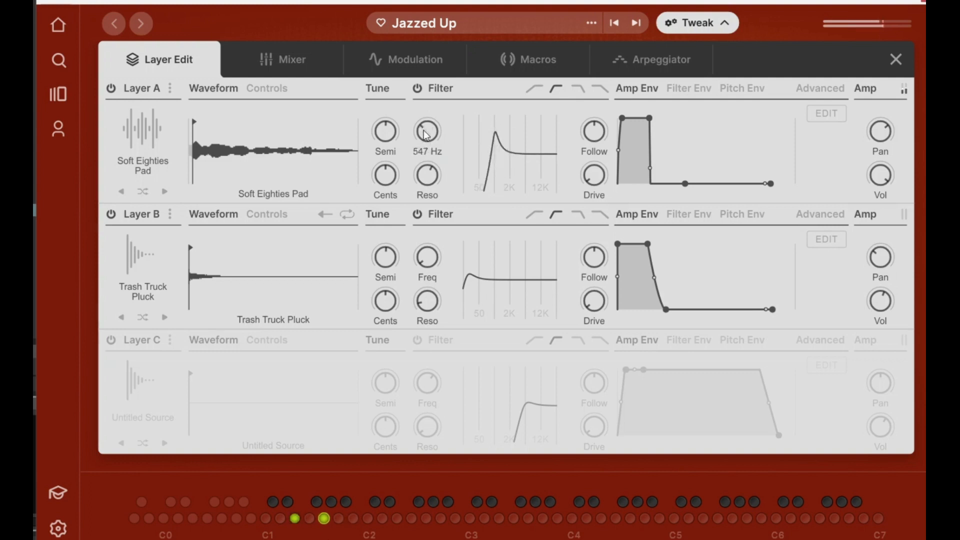
- Extend Layer A's filter envelope hold to 32 s and lengthen its attack
left_click(684, 91)
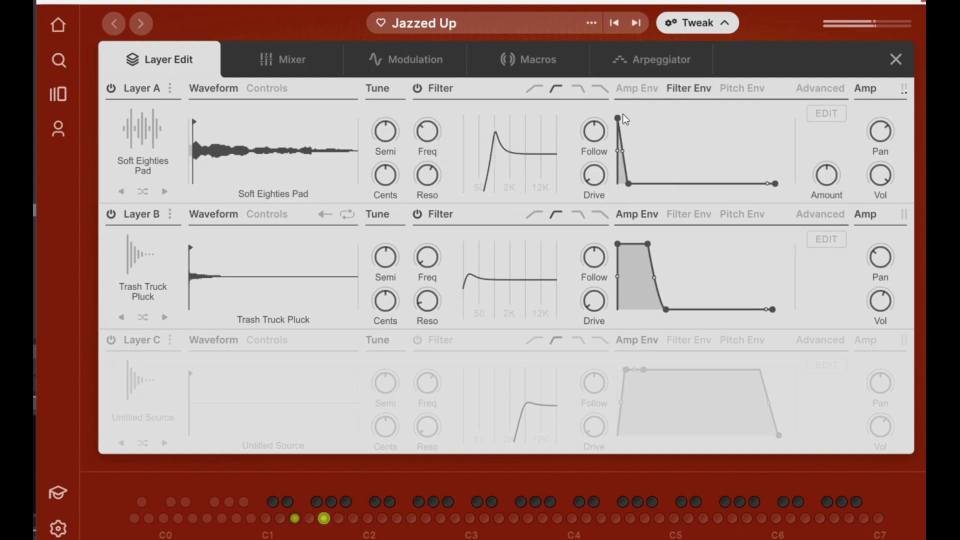
left_click_drag(619, 120, 663, 119)
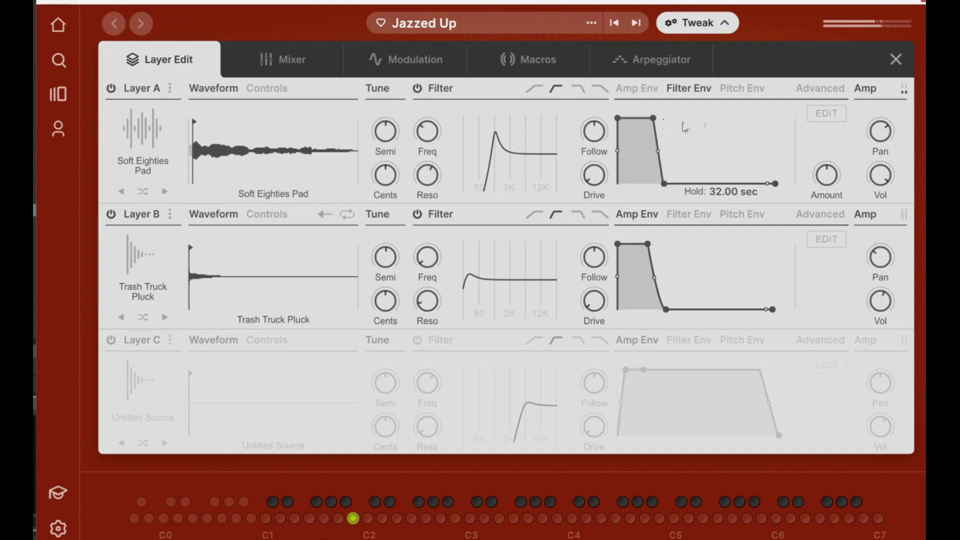
left_click_drag(617, 117, 654, 115)
- Raise Layer A's filter frequency to 1693 Hz and set its sample start to the very beginning with Layer B switched off
mouse_move(443, 140)
left_mouse_down()
mouse_move(443, 161)
mouse_move(446, 113)
mouse_move(444, 126)
left_mouse_up()
mouse_move(194, 124)
left_mouse_down()
mouse_move(361, 109)
mouse_move(201, 117)
left_mouse_up()
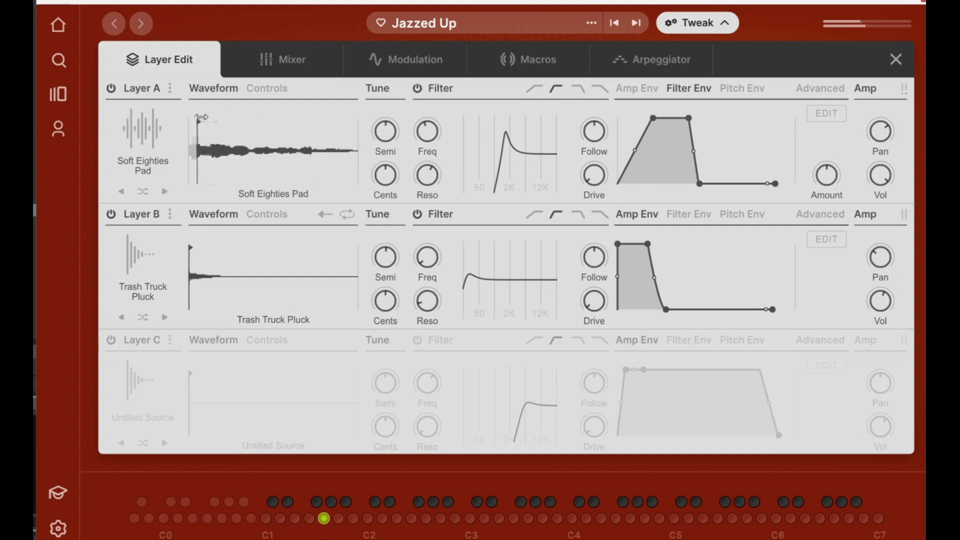
left_click(110, 217)
mouse_move(198, 122)
left_mouse_down()
mouse_move(330, 125)
mouse_move(191, 121)
left_mouse_up()
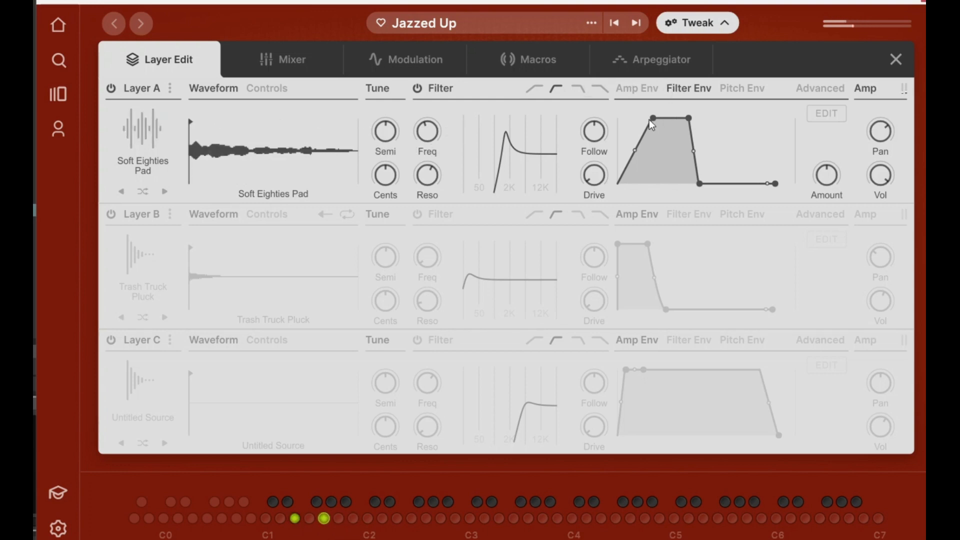
- Set Layer A's filter envelope attack to 0 ms and lower its filter frequency
left_click_drag(649, 119, 610, 117)
mouse_move(421, 146)
scroll(417, 142, "down", 5)
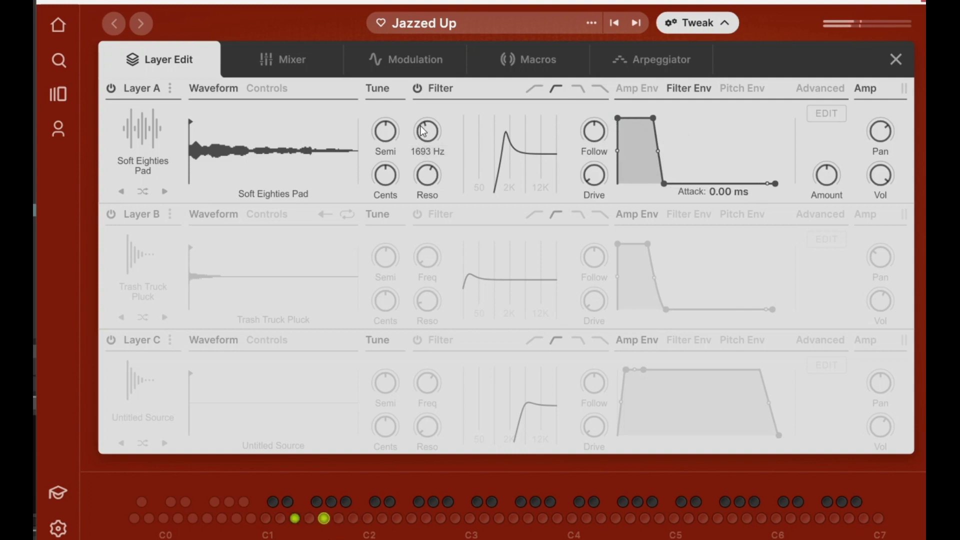
scroll(429, 150, "down", 2)
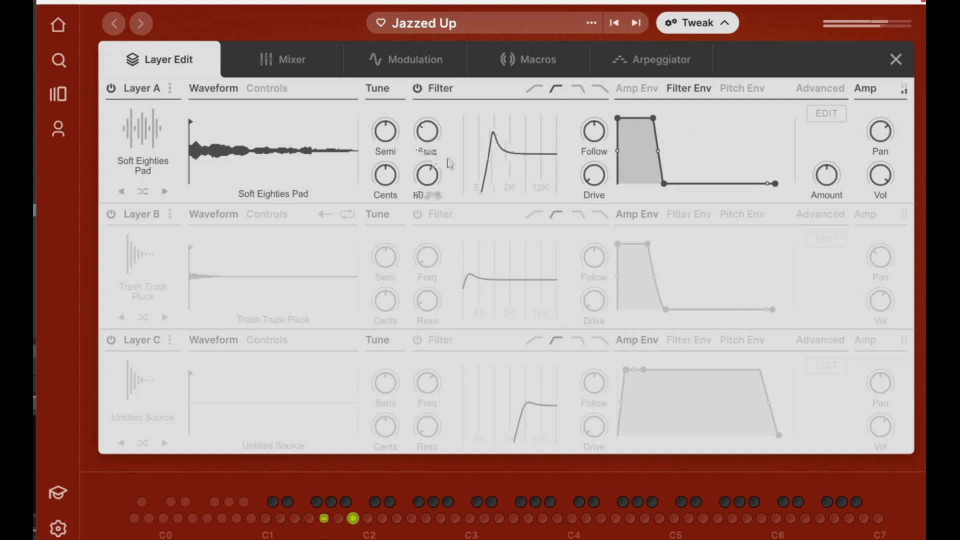
- Give Layer A's pitch envelope a longer attack with a 32 s hold
left_click(744, 88)
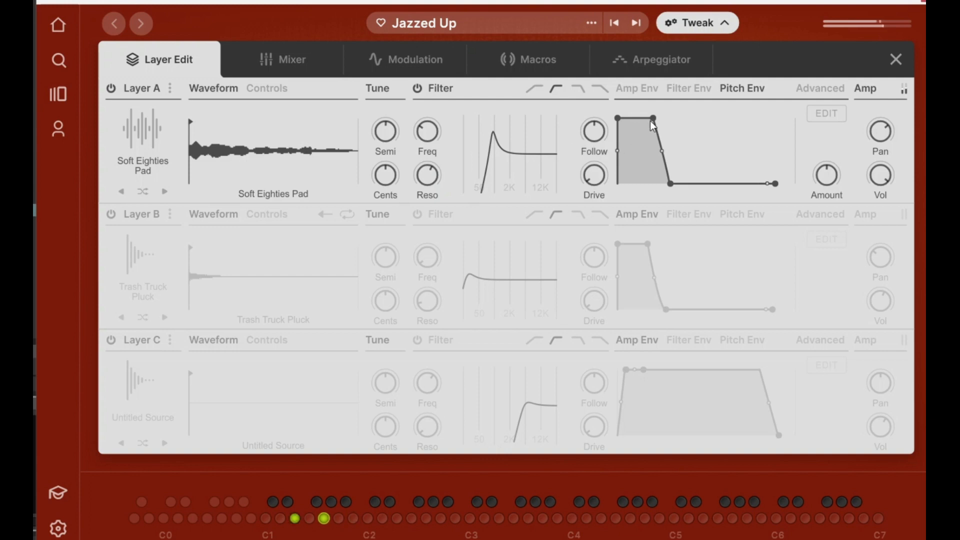
left_click_drag(648, 124, 752, 123)
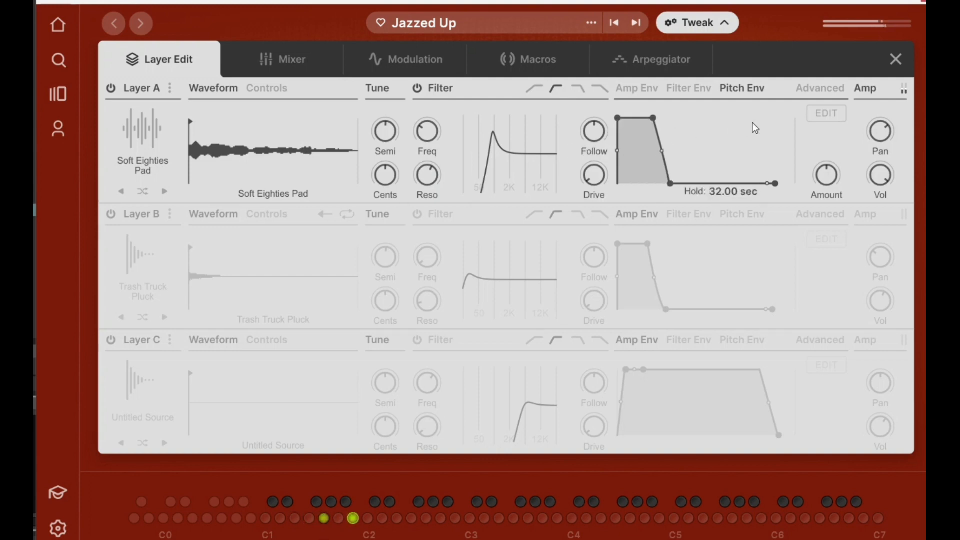
left_click_drag(618, 120, 642, 119)
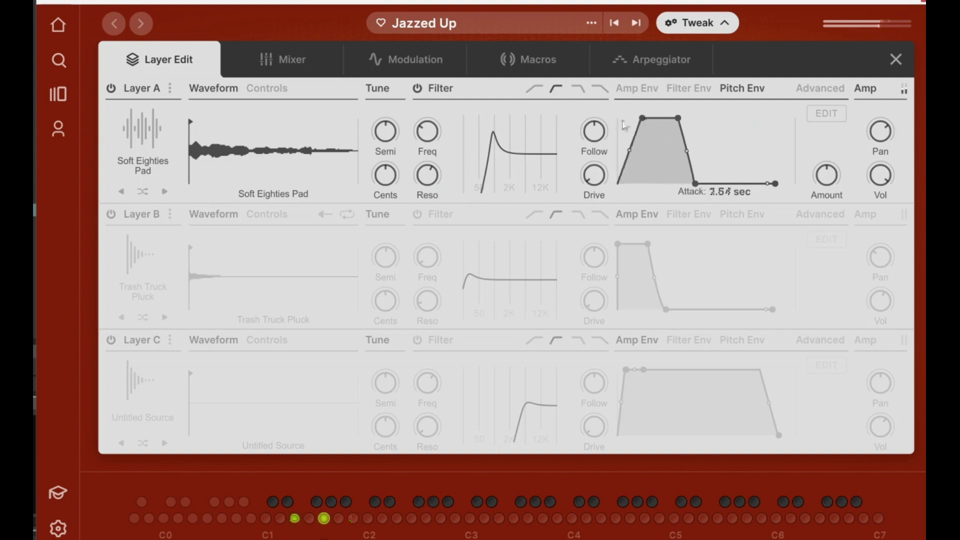
- Keep Layer A's semitone tuning at 0 st, raise the filter resonance and move the Soft Eighties Pad's start point later
left_click_drag(389, 143, 391, 143)
double_click(392, 137)
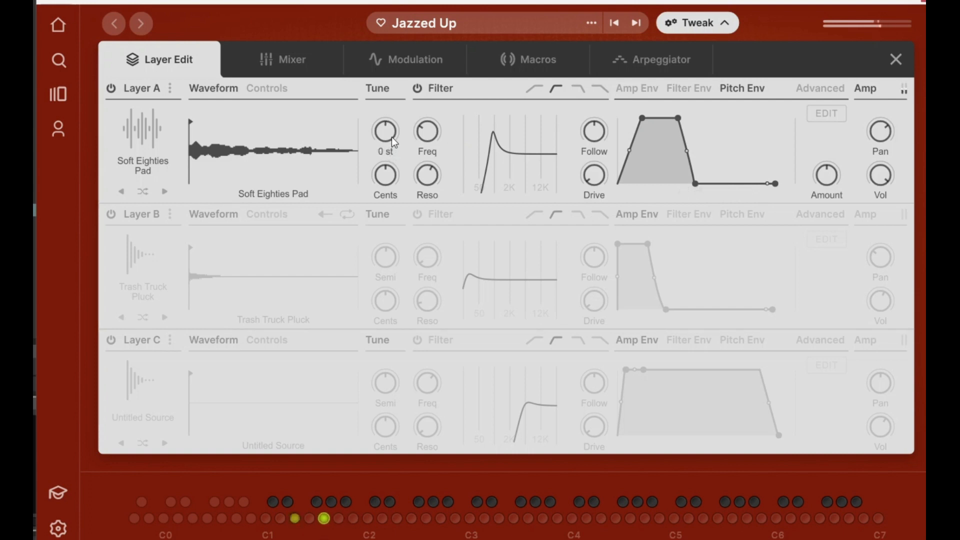
left_click_drag(425, 176, 431, 162)
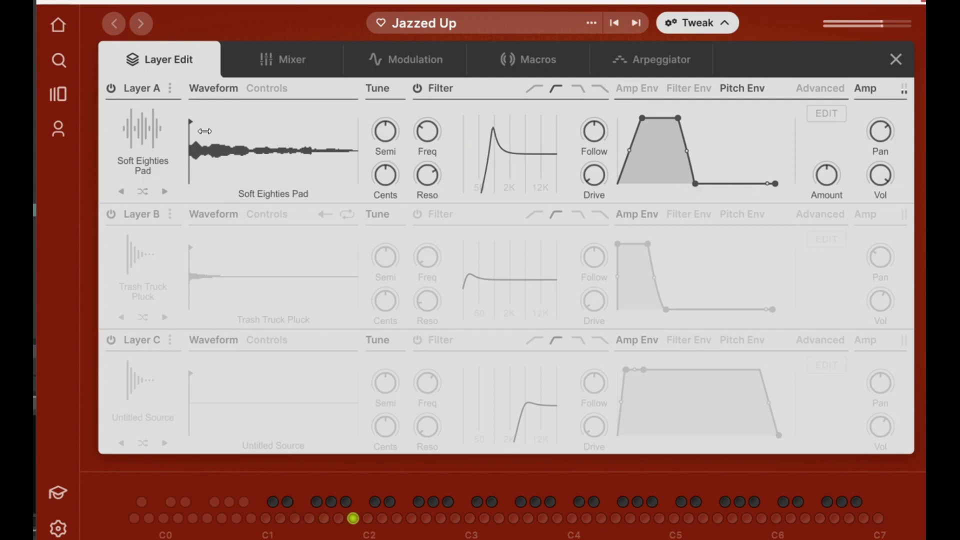
mouse_move(197, 125)
left_mouse_down()
mouse_move(220, 124)
mouse_move(207, 124)
left_mouse_up()
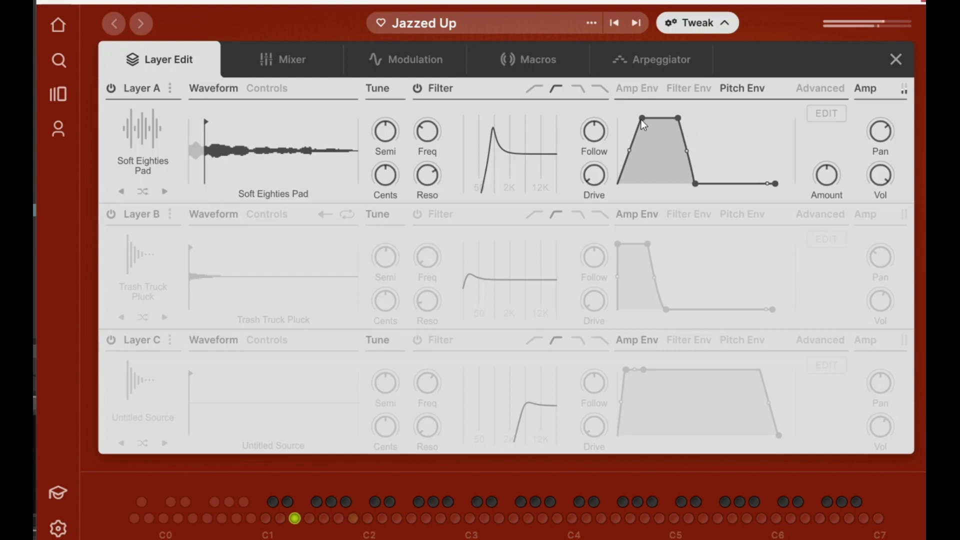
- Set Layer A's pitch envelope attack to 0 ms and shorten its amp envelope hold to 0.05 ms
left_click_drag(642, 119, 608, 131)
left_click(640, 91)
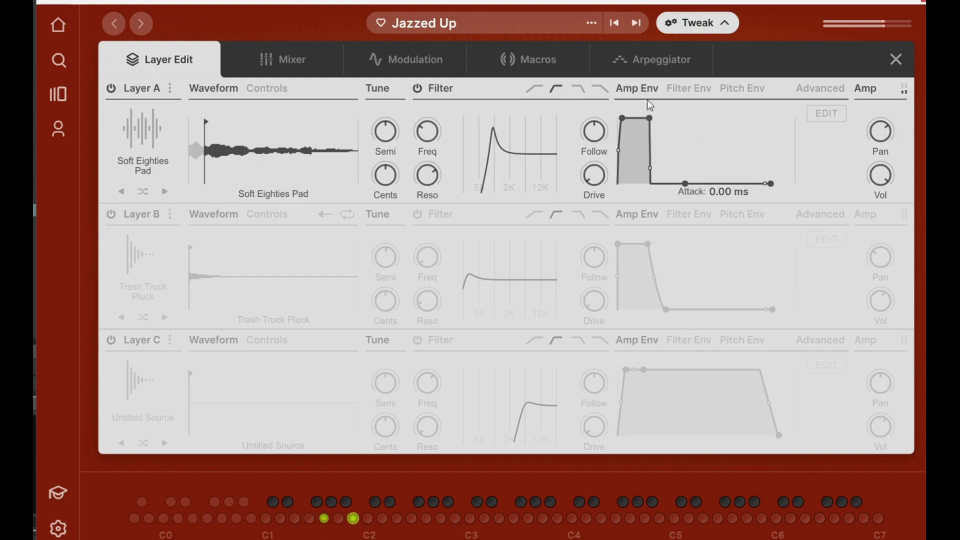
left_click_drag(649, 122, 629, 131)
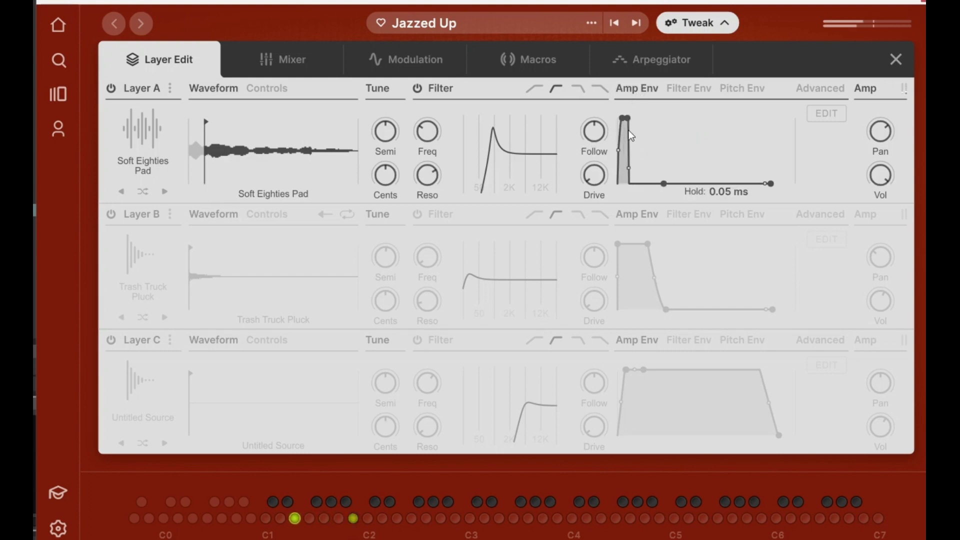
- Adjust Layer A's sample start in its controls and switch its source to New Orleans Clav Muted
left_click(284, 88)
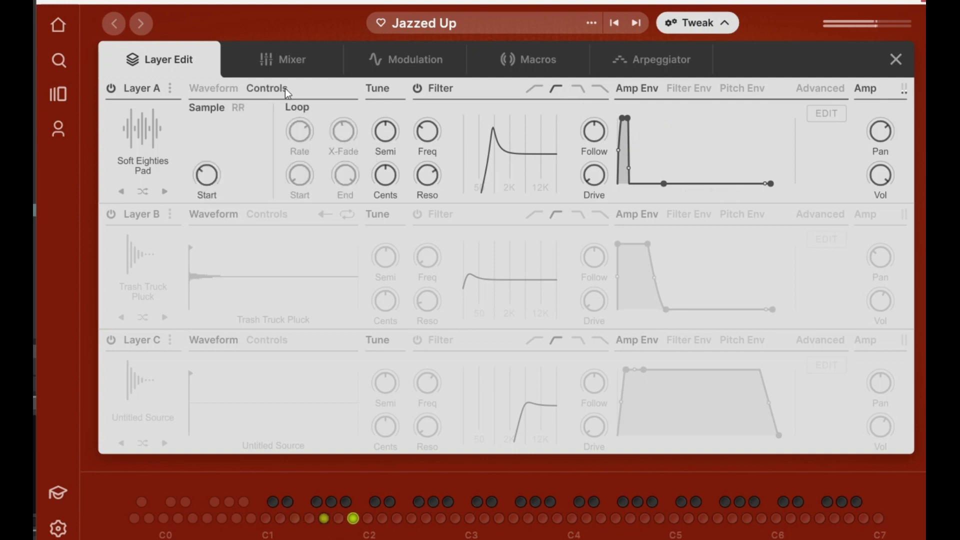
left_click_drag(209, 176, 219, 191)
left_click(164, 192)
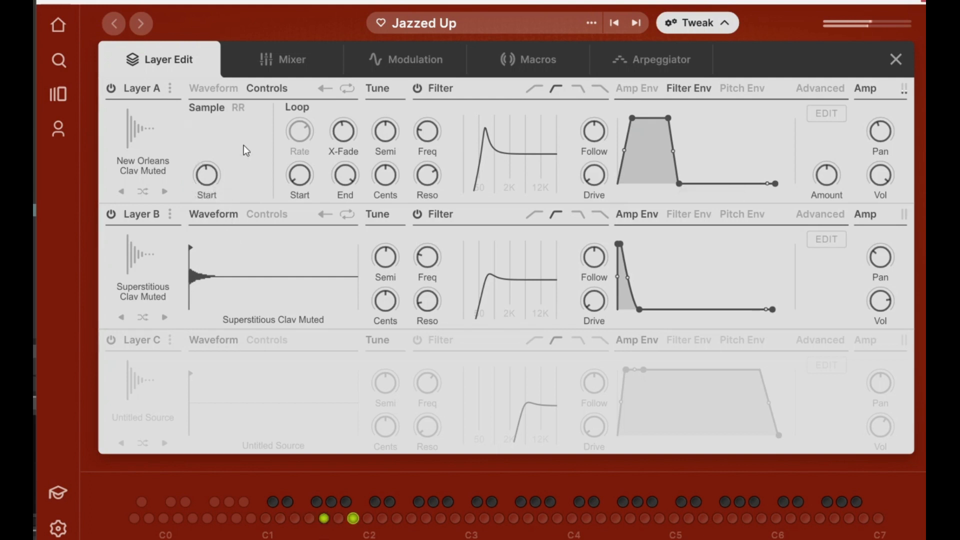
- Move the New Orleans Clav Muted sample's start point earlier in the waveform and raise Layer A's filter frequency
left_click(212, 87)
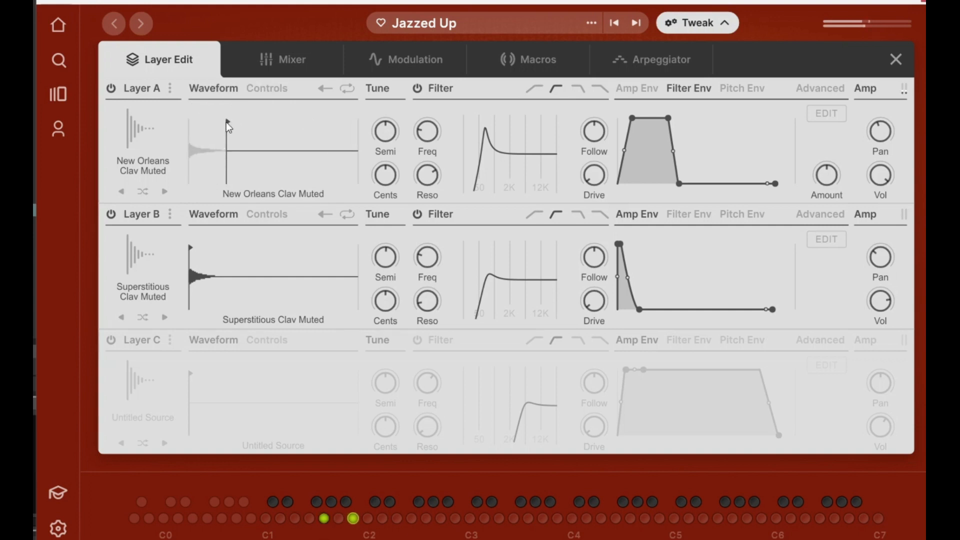
mouse_move(227, 122)
left_mouse_down()
mouse_move(196, 123)
mouse_move(206, 124)
left_mouse_up()
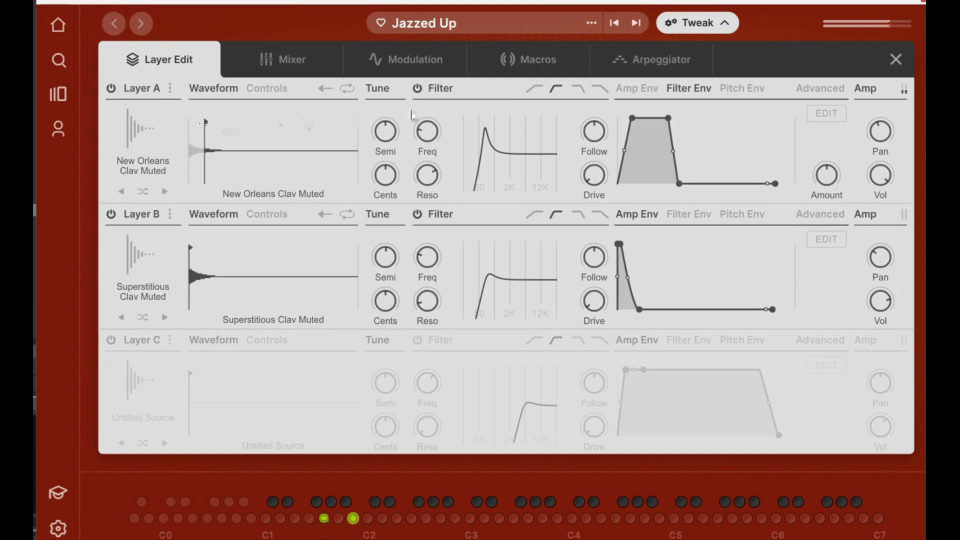
left_click_drag(419, 131, 411, 103)
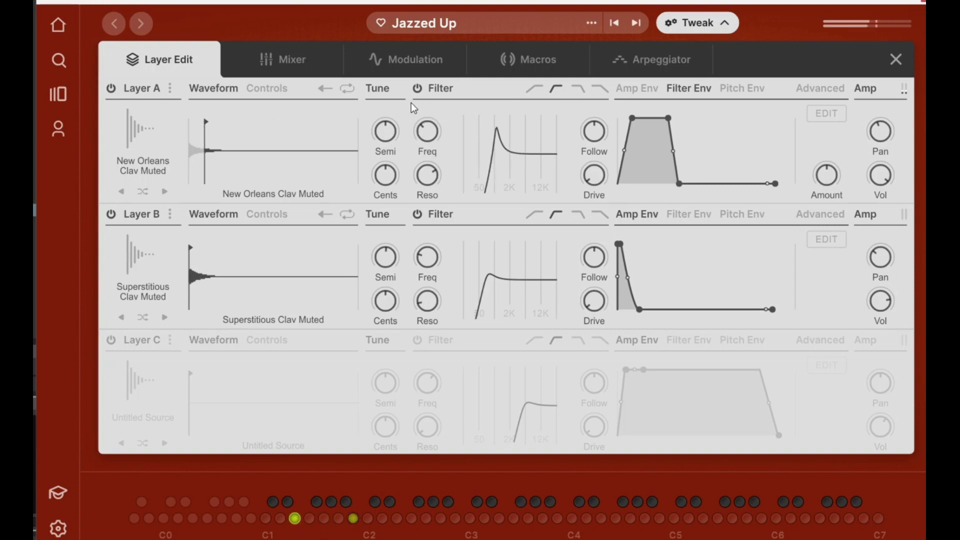